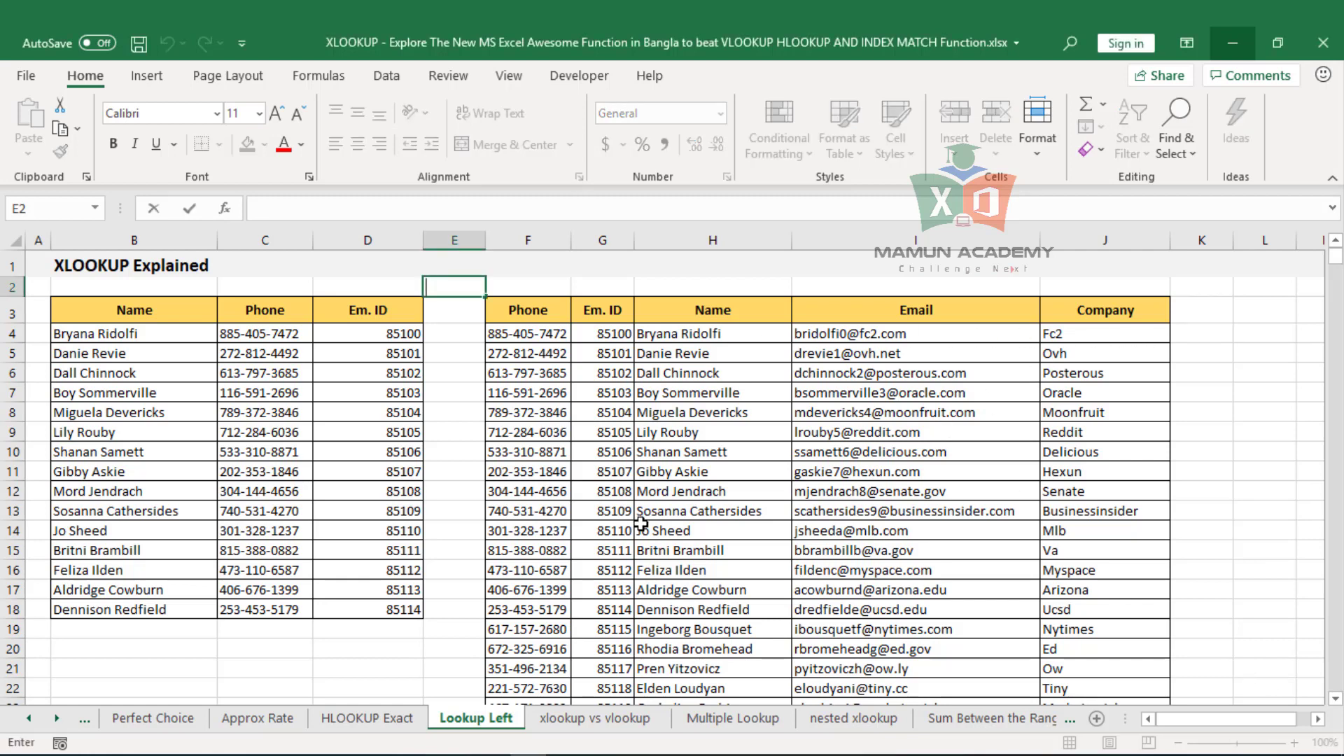
- Highlight the Name, Phone and Em. ID columns in both tables to compare them
{"action": "left_click", "coordinate": [700, 530]}
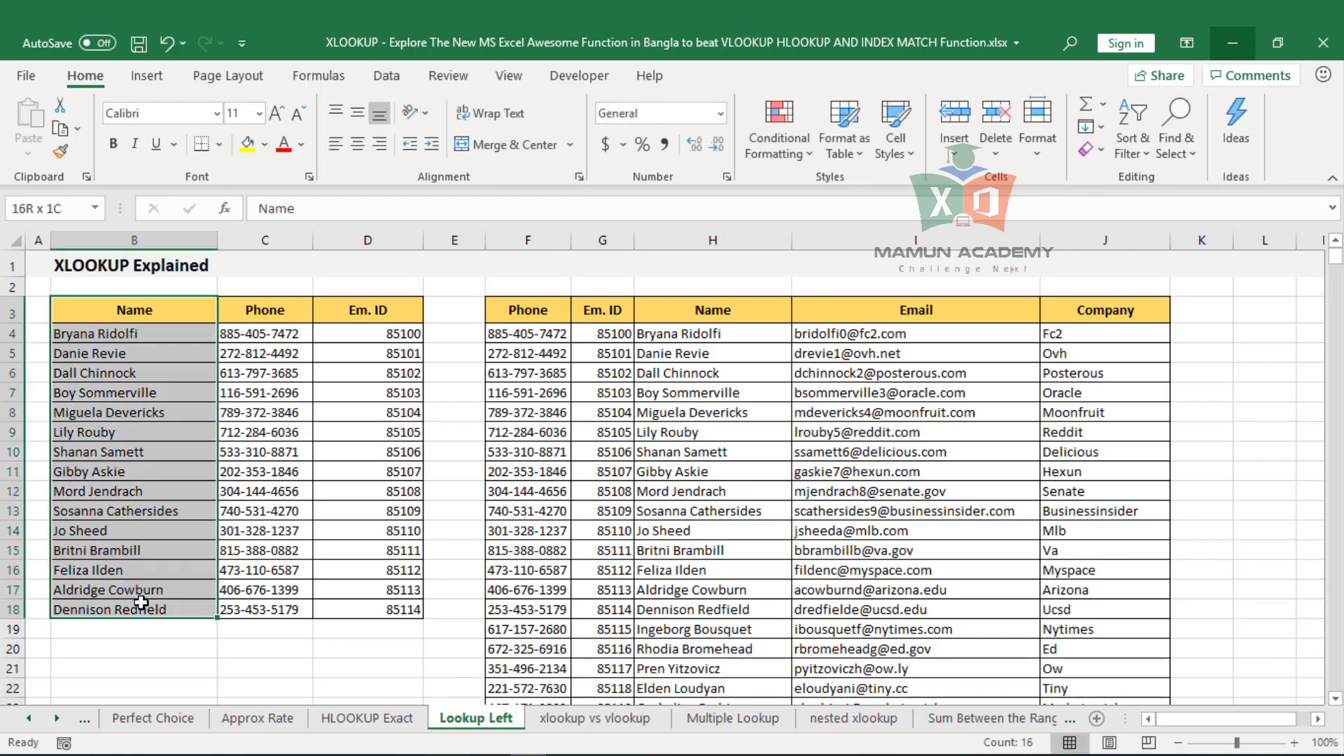
{"action": "left_click_drag", "start_coordinate": [171, 320], "coordinate": [210, 612]}
{"action": "left_click", "coordinate": [735, 308]}
{"action": "left_click_drag", "start_coordinate": [734, 333], "coordinate": [731, 609]}
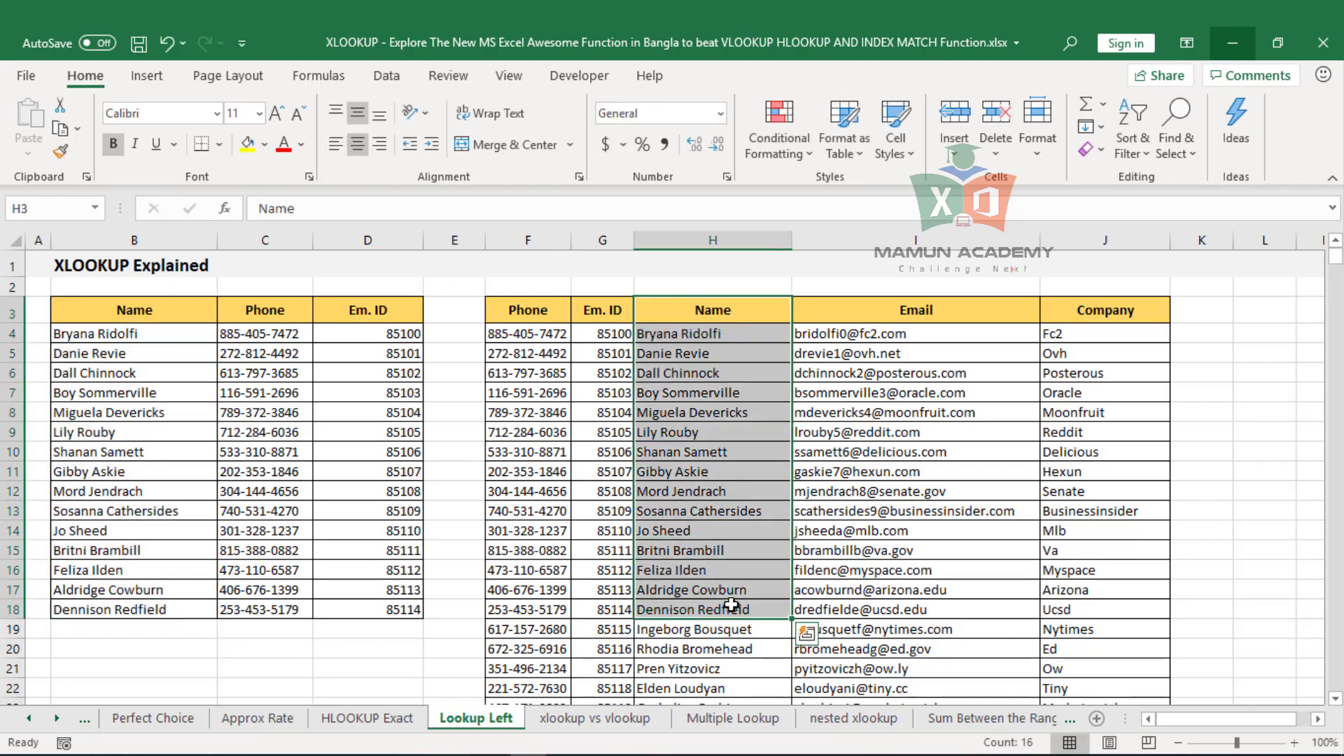
{"action": "left_click_drag", "start_coordinate": [238, 309], "coordinate": [354, 310]}
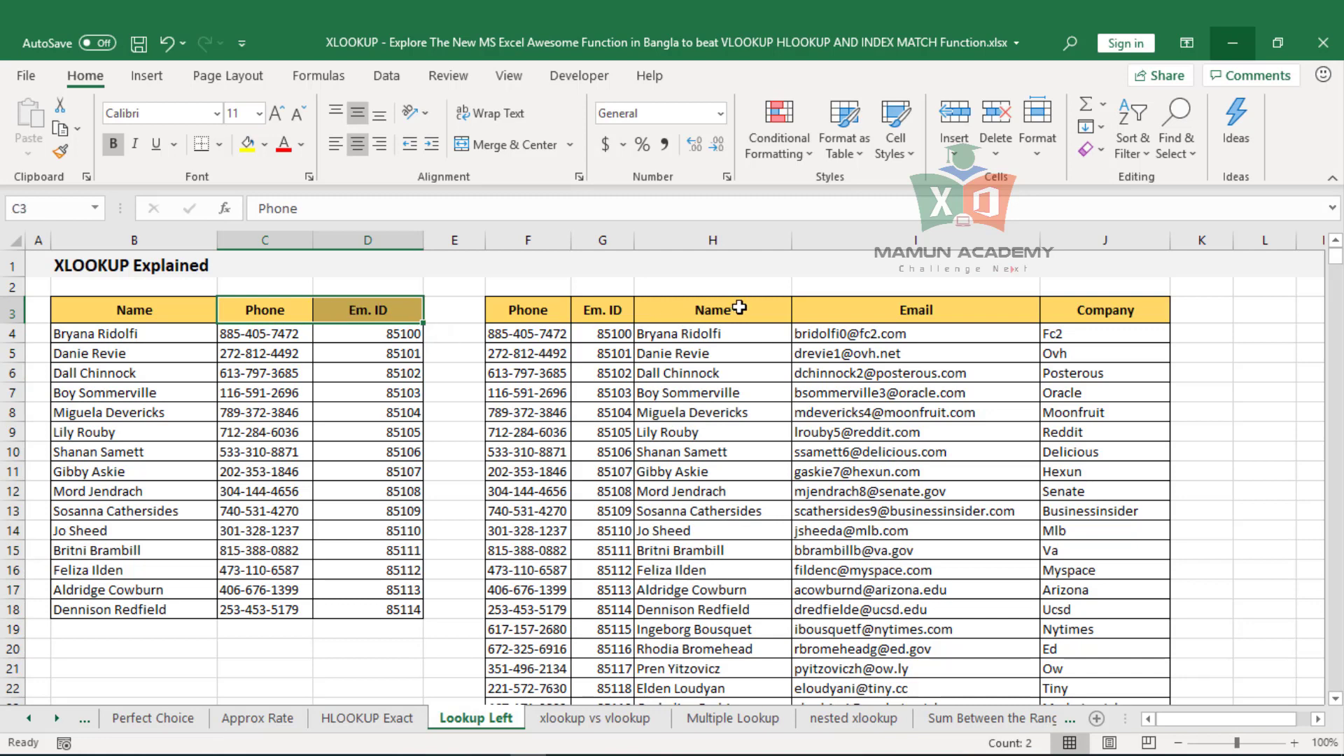
{"action": "left_click_drag", "start_coordinate": [735, 309], "coordinate": [537, 311]}
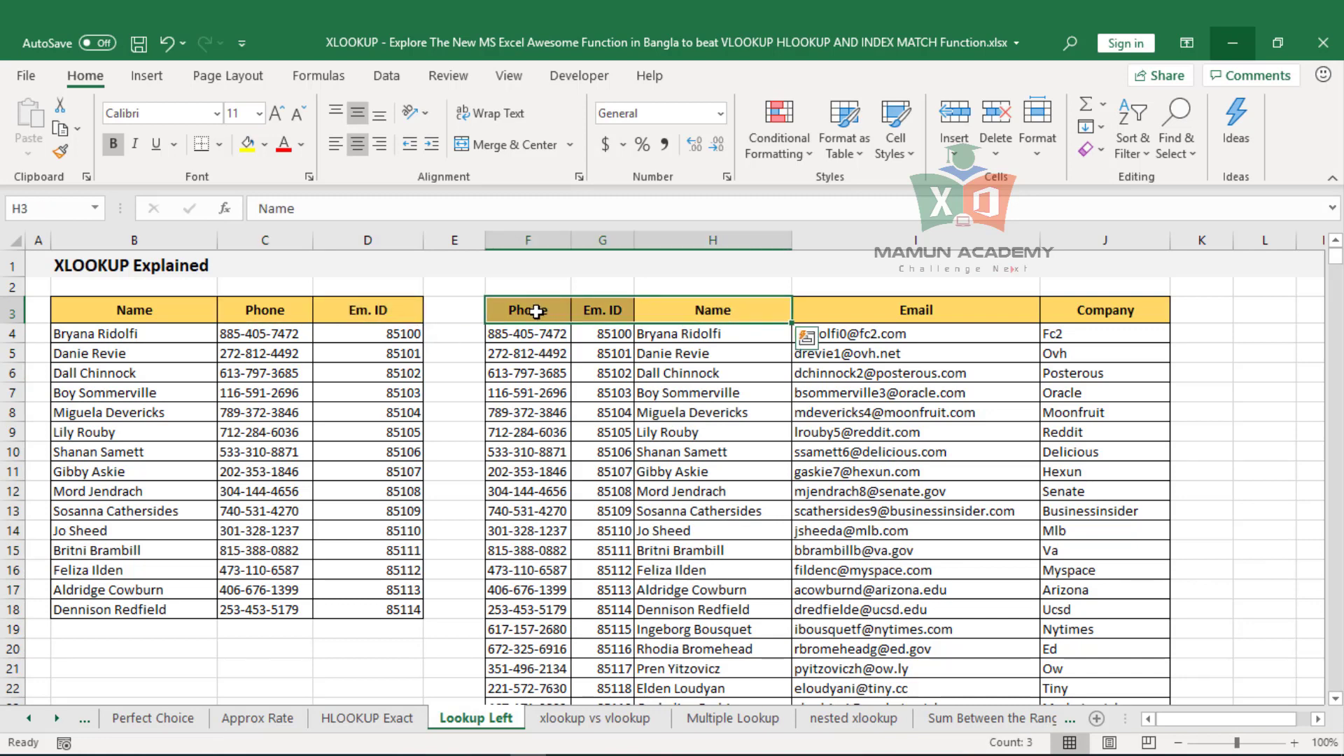
{"action": "left_click", "coordinate": [551, 370]}
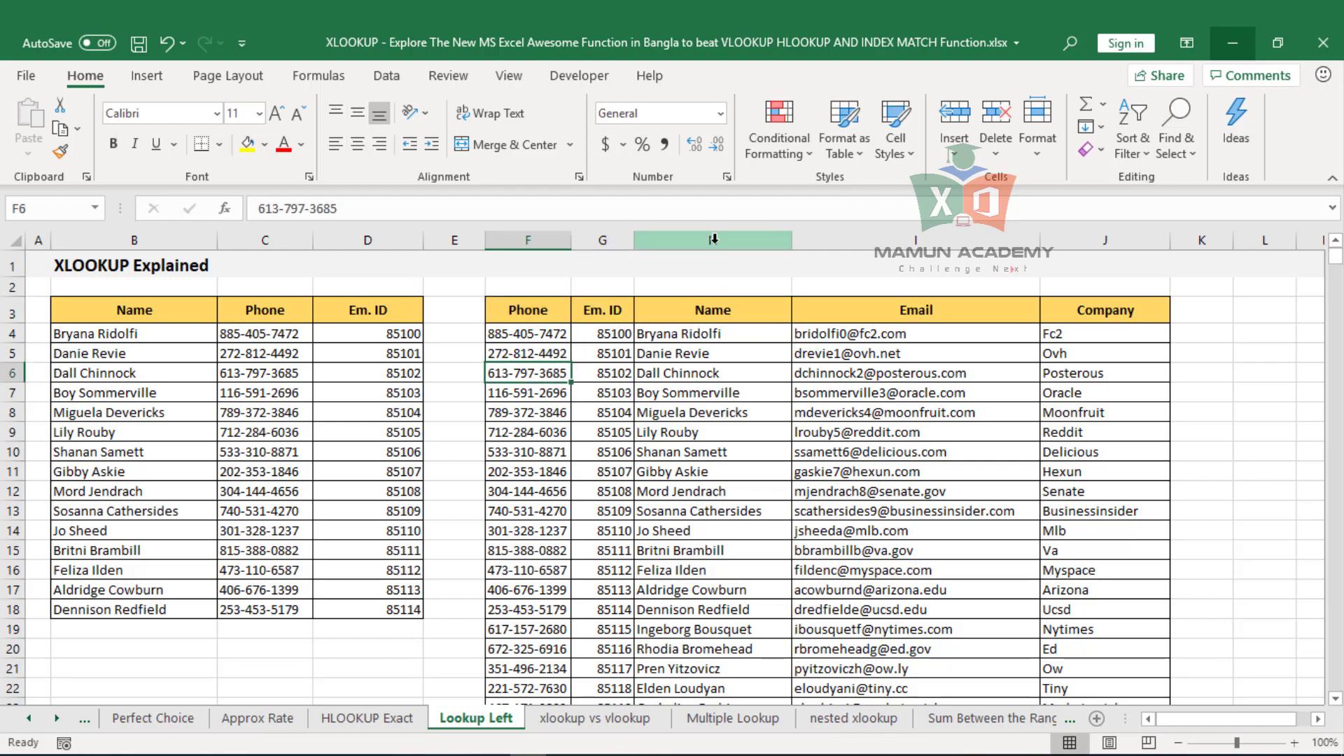
{"action": "mouse_move", "coordinate": [714, 239]}
{"action": "left_mouse_down"}
{"action": "mouse_move", "coordinate": [1116, 243]}
{"action": "mouse_move", "coordinate": [397, 255]}
{"action": "left_mouse_up"}
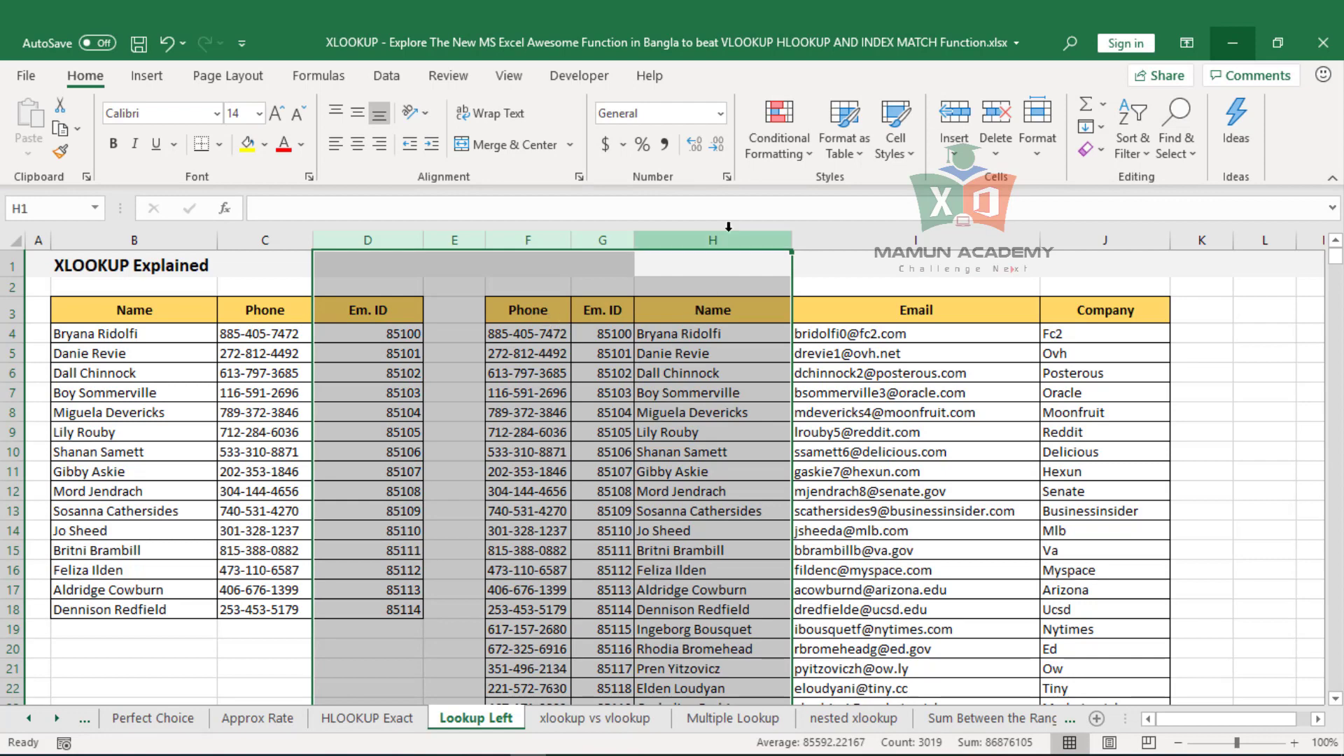
{"action": "left_click_drag", "start_coordinate": [728, 226], "coordinate": [631, 237]}
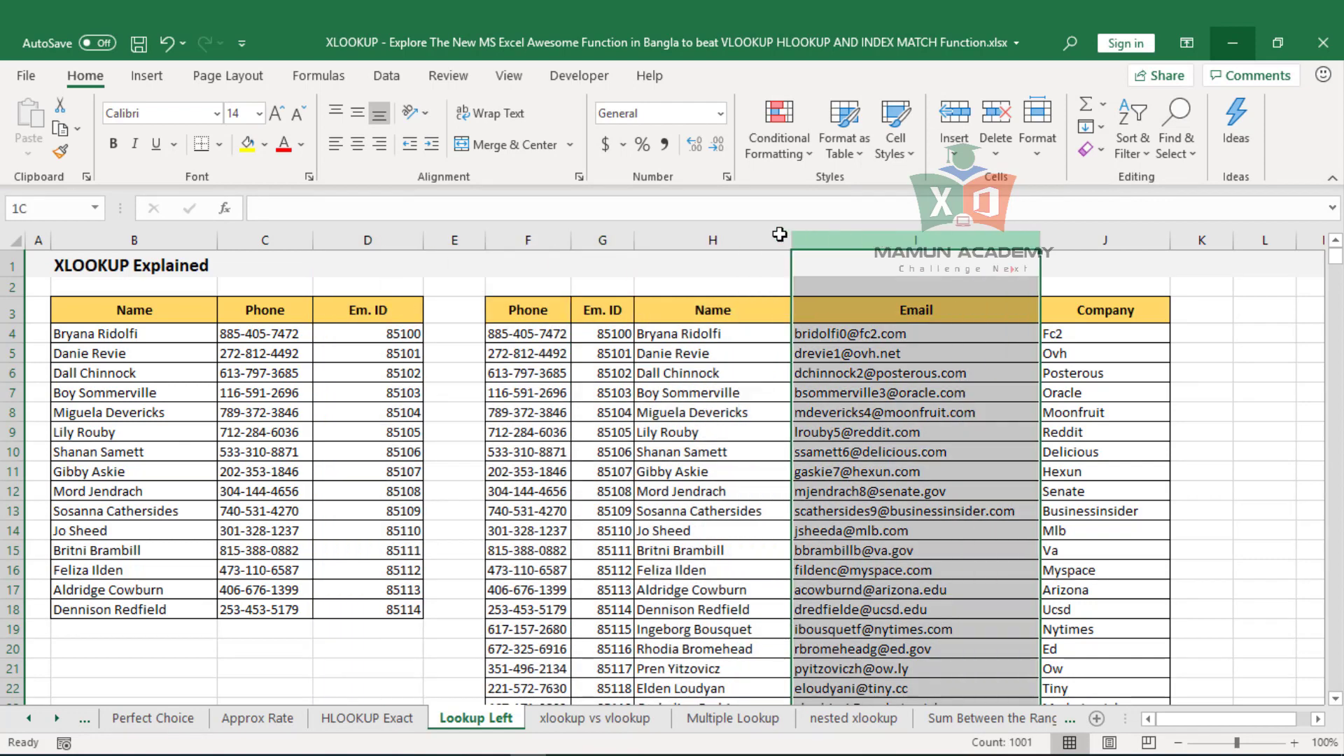
{"action": "left_click_drag", "start_coordinate": [631, 237], "coordinate": [539, 241]}
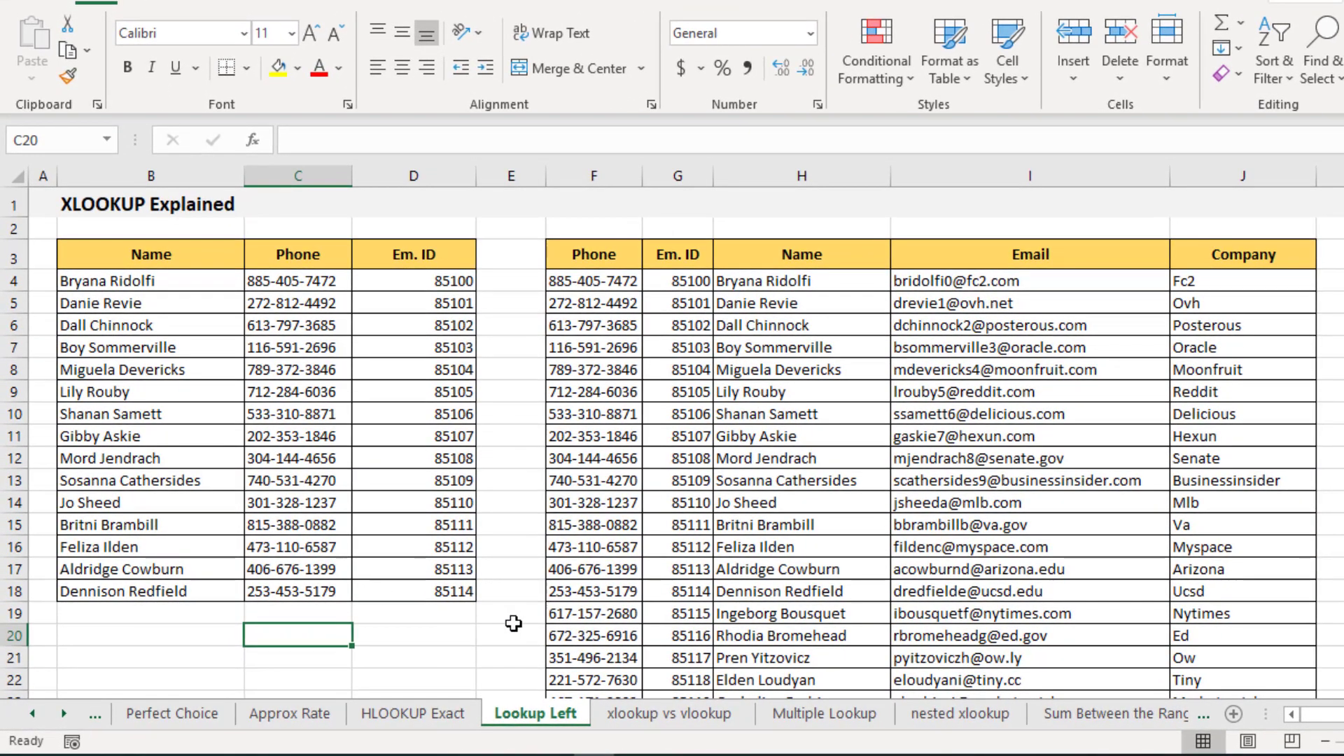
- Clear the left table's Phone and Em. ID cells C4:E19, then review source columns F:H
{"action": "left_click_drag", "start_coordinate": [513, 620], "coordinate": [331, 291]}
{"action": "key", "text": "Delete"}
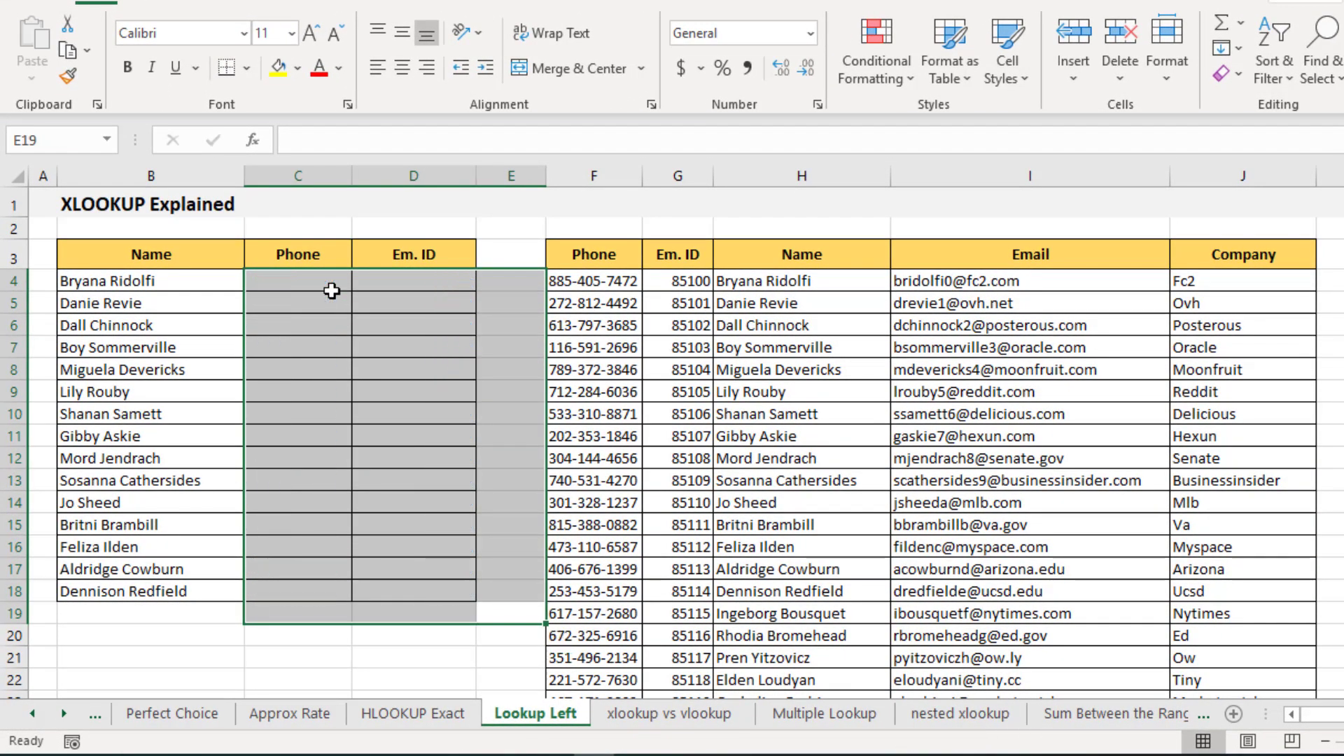
{"action": "left_click", "coordinate": [335, 284]}
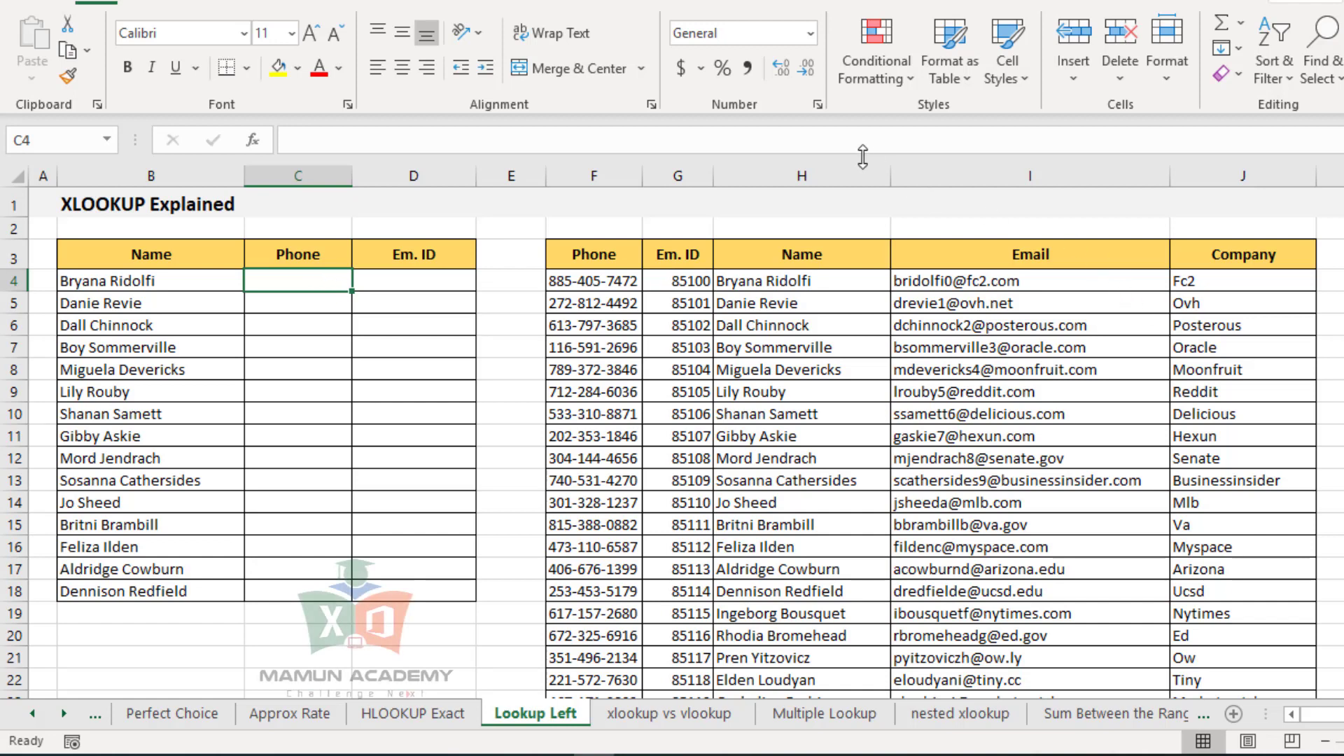
{"action": "mouse_move", "coordinate": [847, 174]}
{"action": "left_mouse_down"}
{"action": "mouse_move", "coordinate": [1228, 173]}
{"action": "mouse_move", "coordinate": [780, 254]}
{"action": "mouse_move", "coordinate": [795, 171]}
{"action": "mouse_move", "coordinate": [569, 190]}
{"action": "left_mouse_up"}
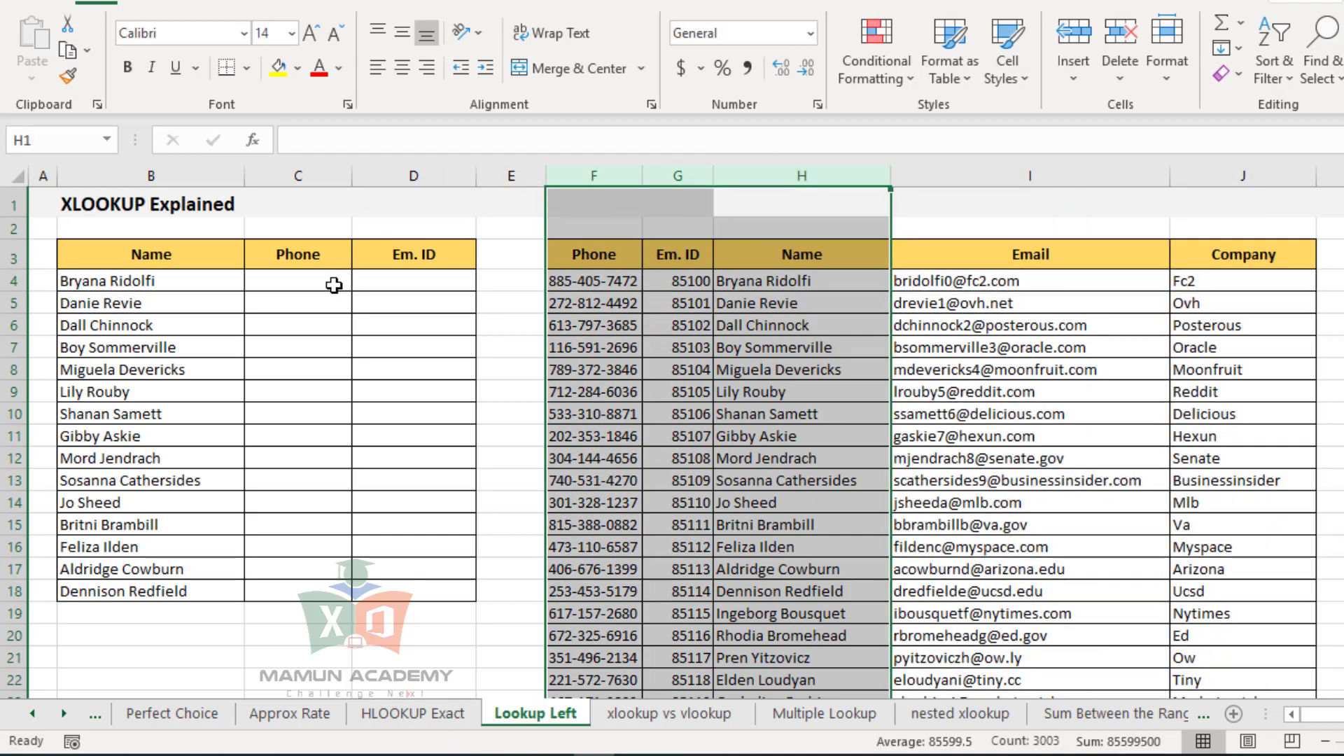
- In C4, start =XLOOKUP( with the column-locked name reference $B4 as lookup value
{"action": "left_click", "coordinate": [334, 285]}
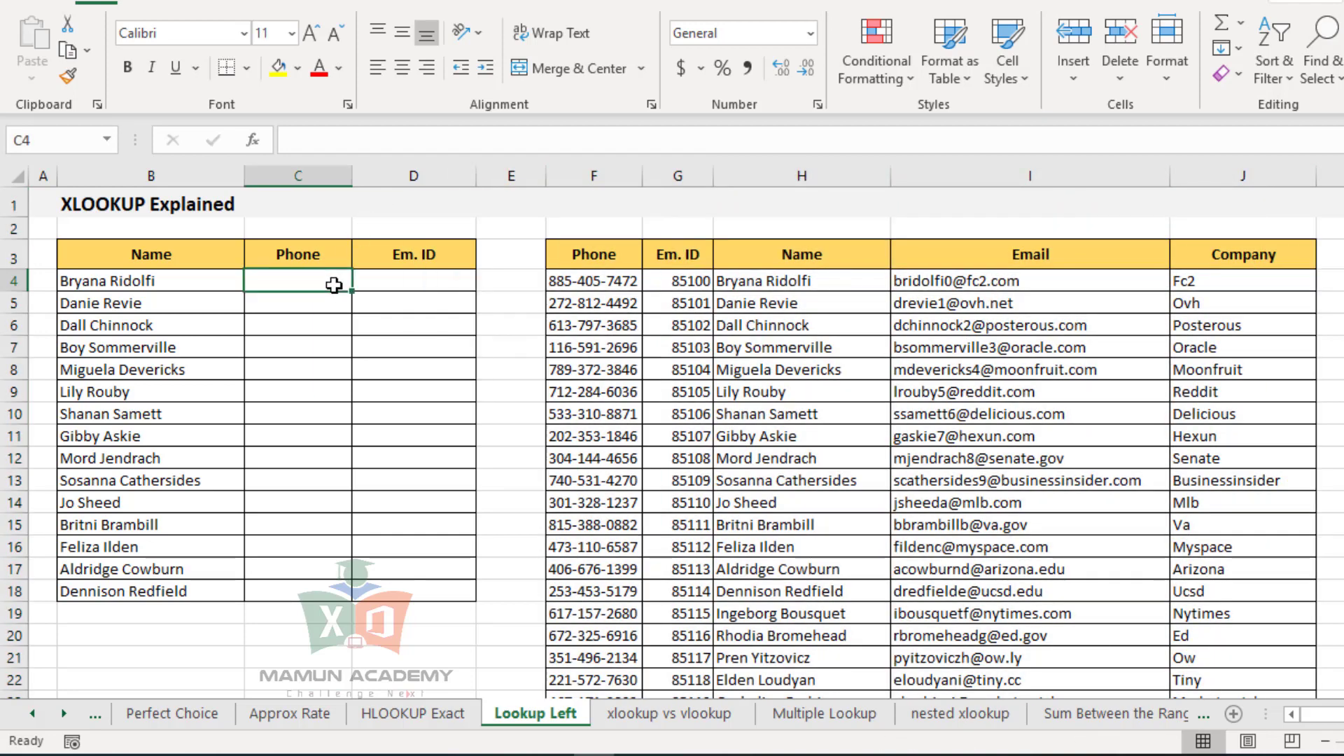
{"action": "type", "text": "=xl"}
{"action": "key", "text": "Tab"}
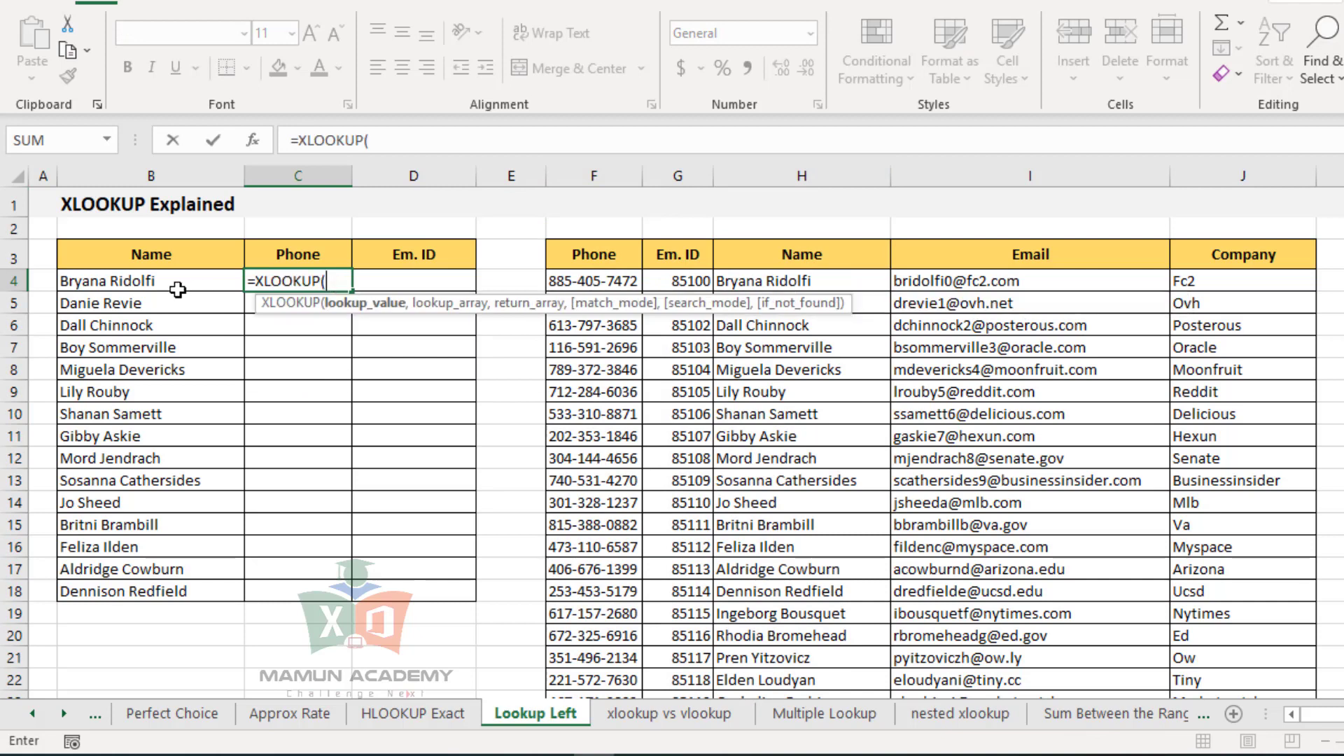
{"action": "left_click", "coordinate": [166, 281]}
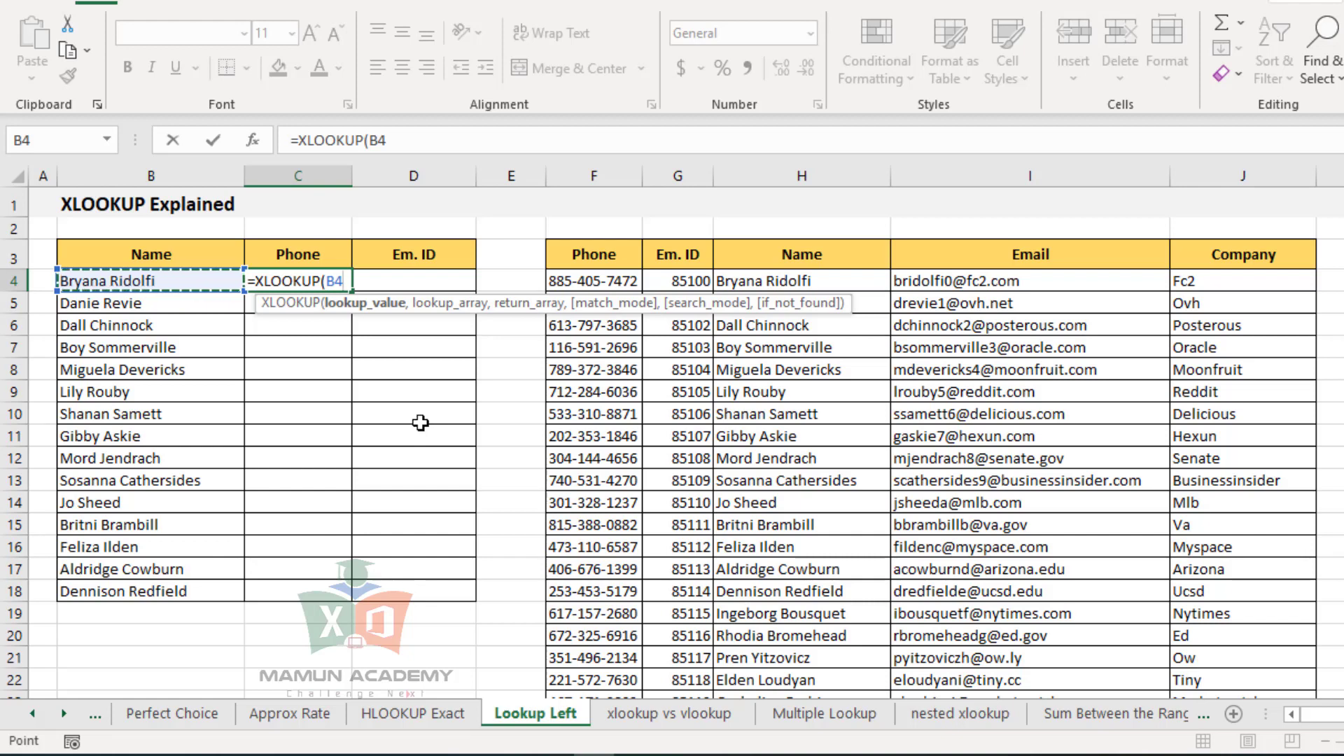
{"action": "key", "text": "F4"}
{"action": "key", "text": "F4"}
{"action": "key", "text": "F4"}
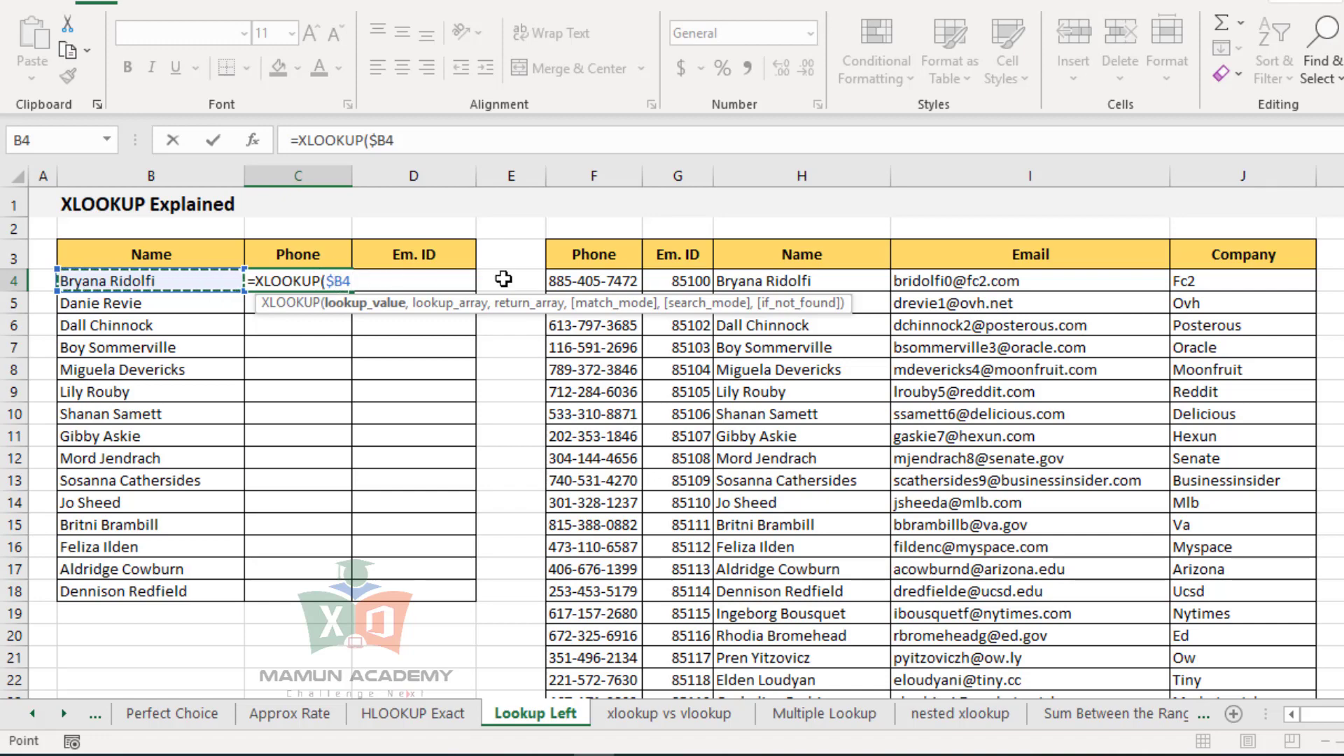
{"action": "type", "text": ","}
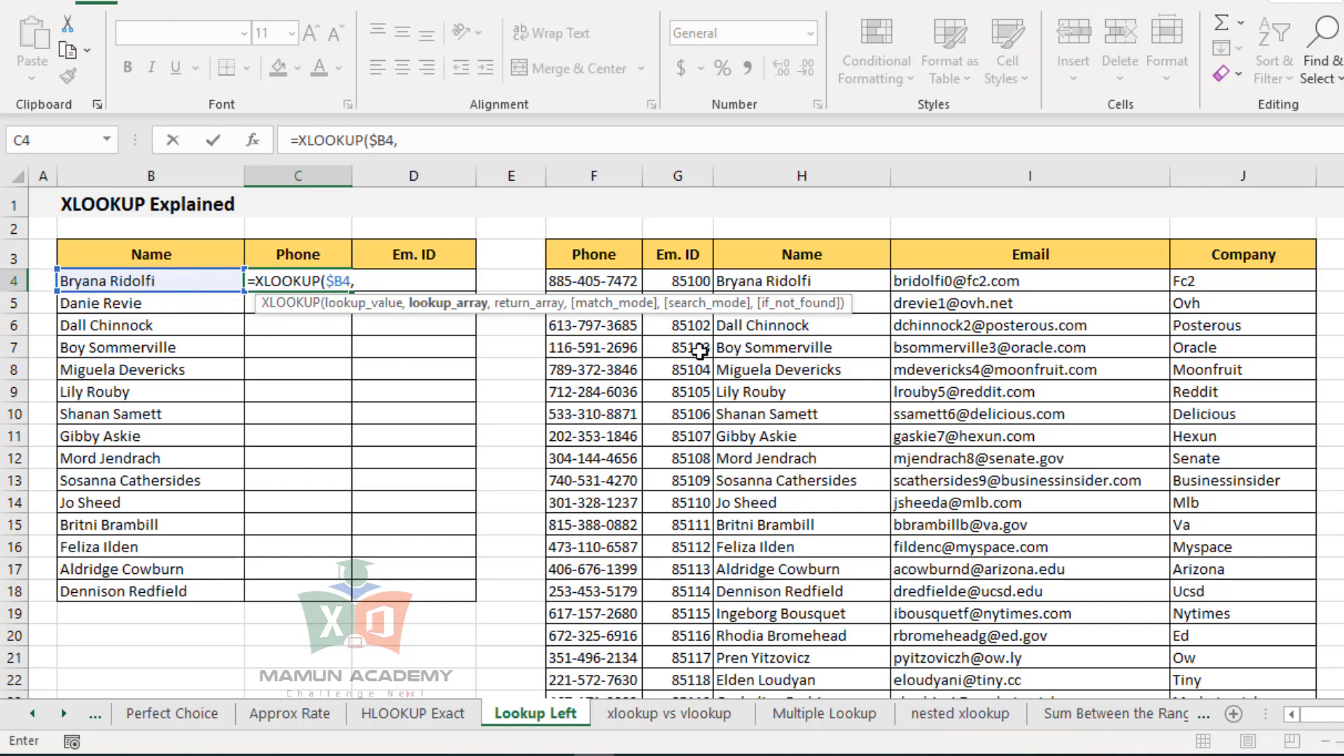
- Try candidate lookup arrays in the right table, including Phone F5:F17 and column H
{"action": "left_click_drag", "start_coordinate": [741, 308], "coordinate": [585, 441]}
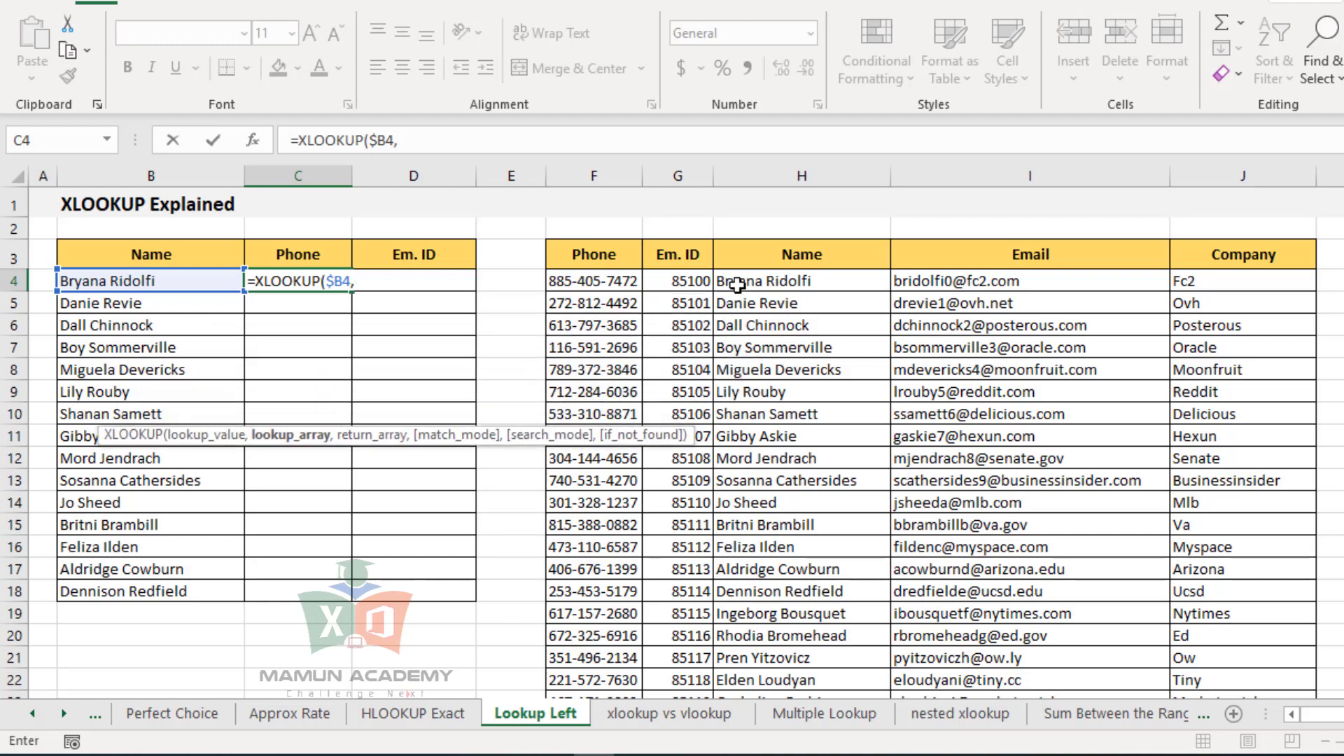
{"action": "left_click_drag", "start_coordinate": [737, 283], "coordinate": [770, 569]}
{"action": "left_click_drag", "start_coordinate": [964, 303], "coordinate": [1029, 592]}
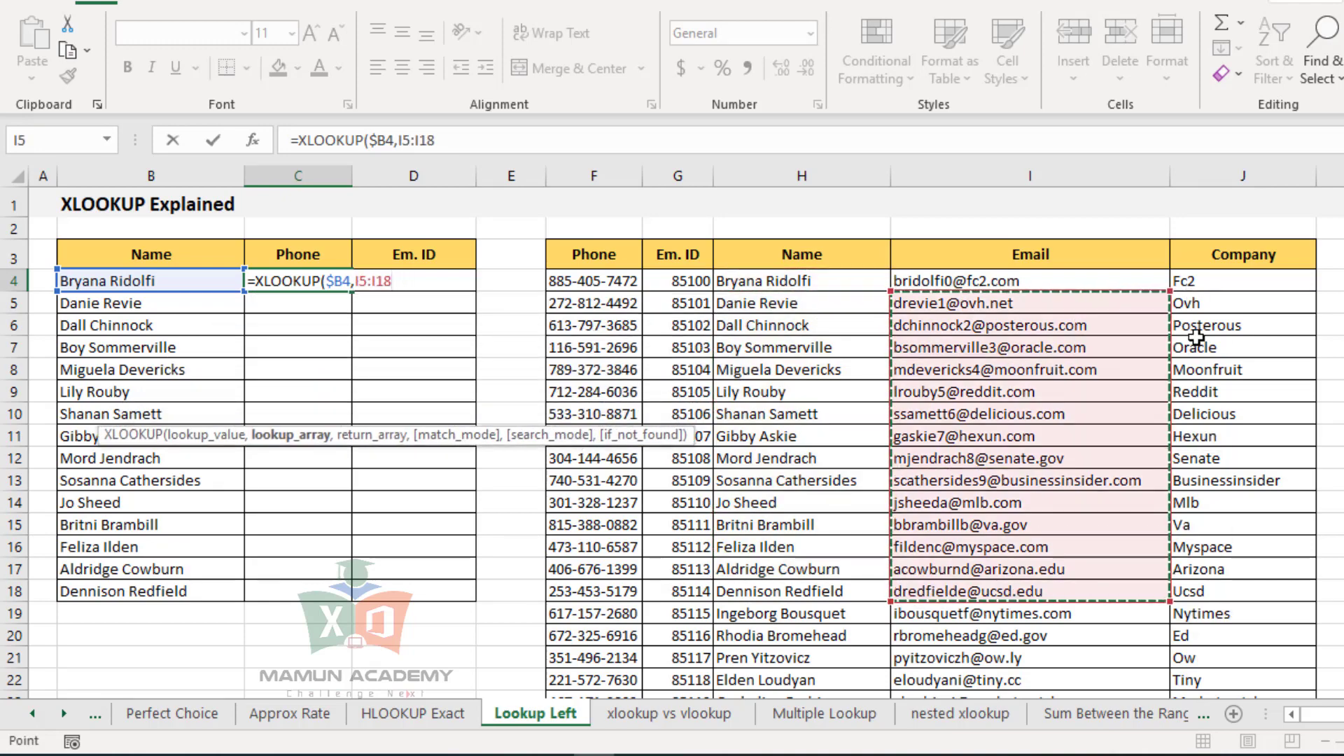
{"action": "left_click_drag", "start_coordinate": [591, 303], "coordinate": [591, 569]}
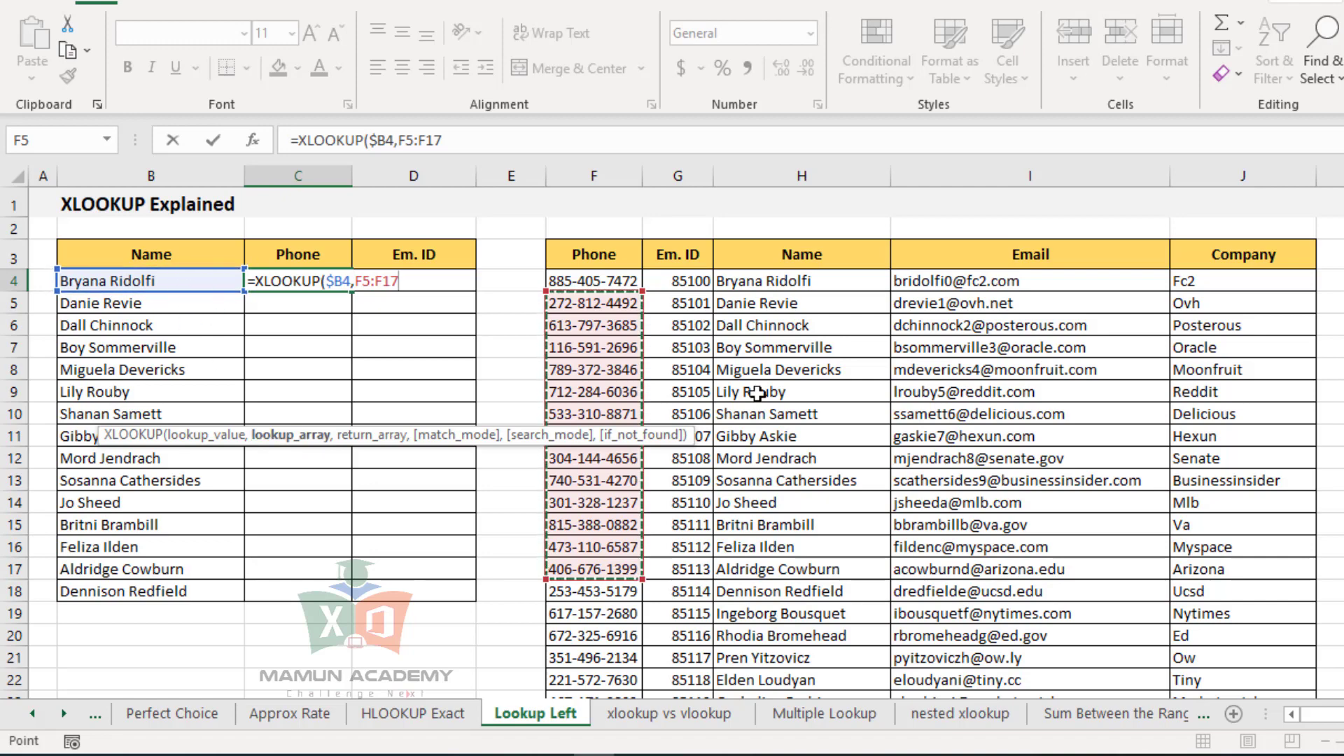
{"action": "left_click", "coordinate": [805, 177]}
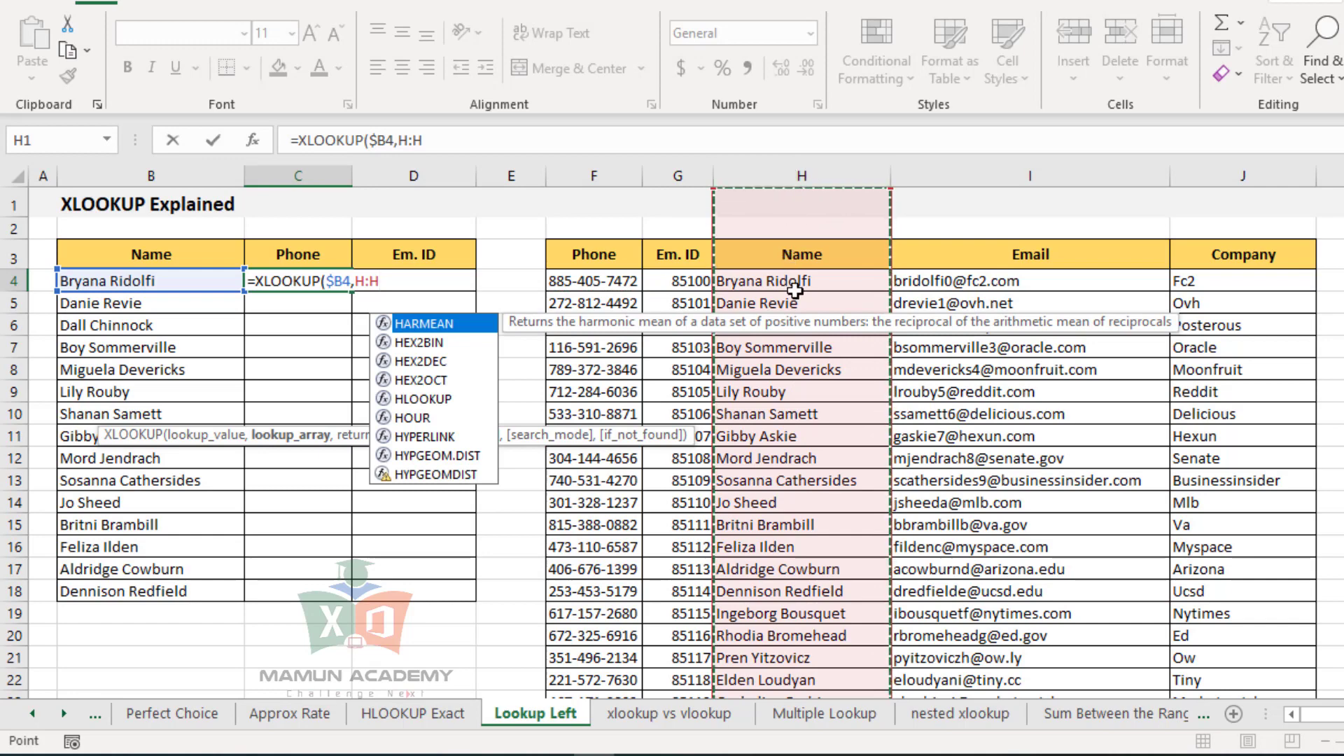
{"action": "left_click", "coordinate": [795, 285]}
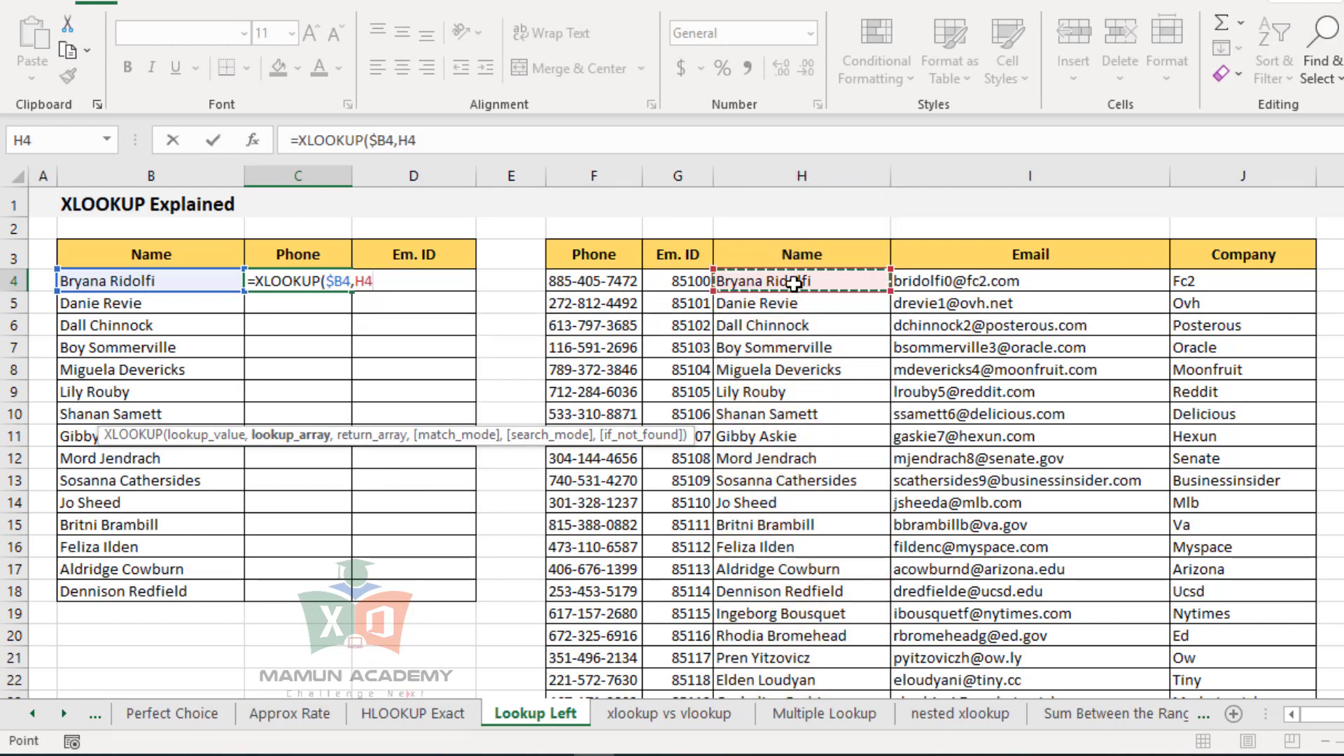
- Settle on the entire Name column as the lookup array, locked as $H:$H
{"action": "left_click", "coordinate": [801, 364]}
{"action": "left_click", "coordinate": [823, 305]}
{"action": "left_click", "coordinate": [807, 175]}
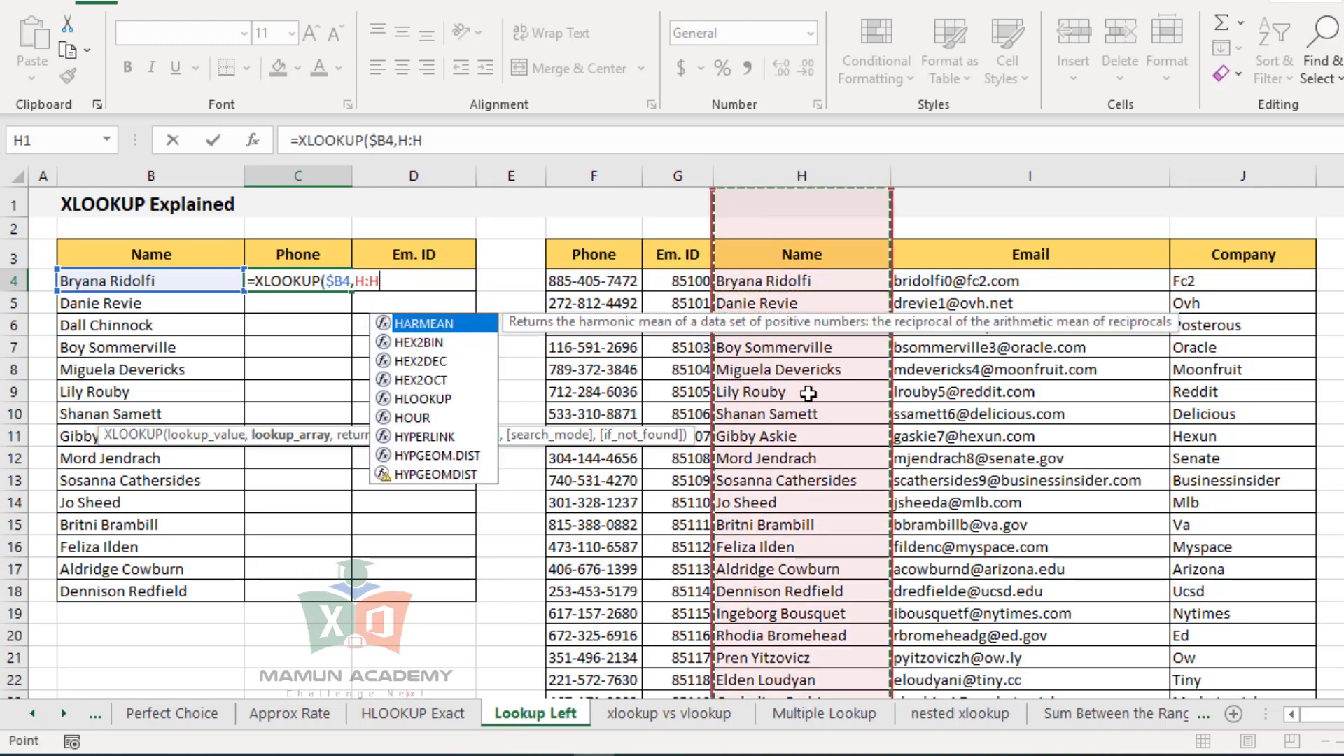
{"action": "left_click", "coordinate": [770, 391]}
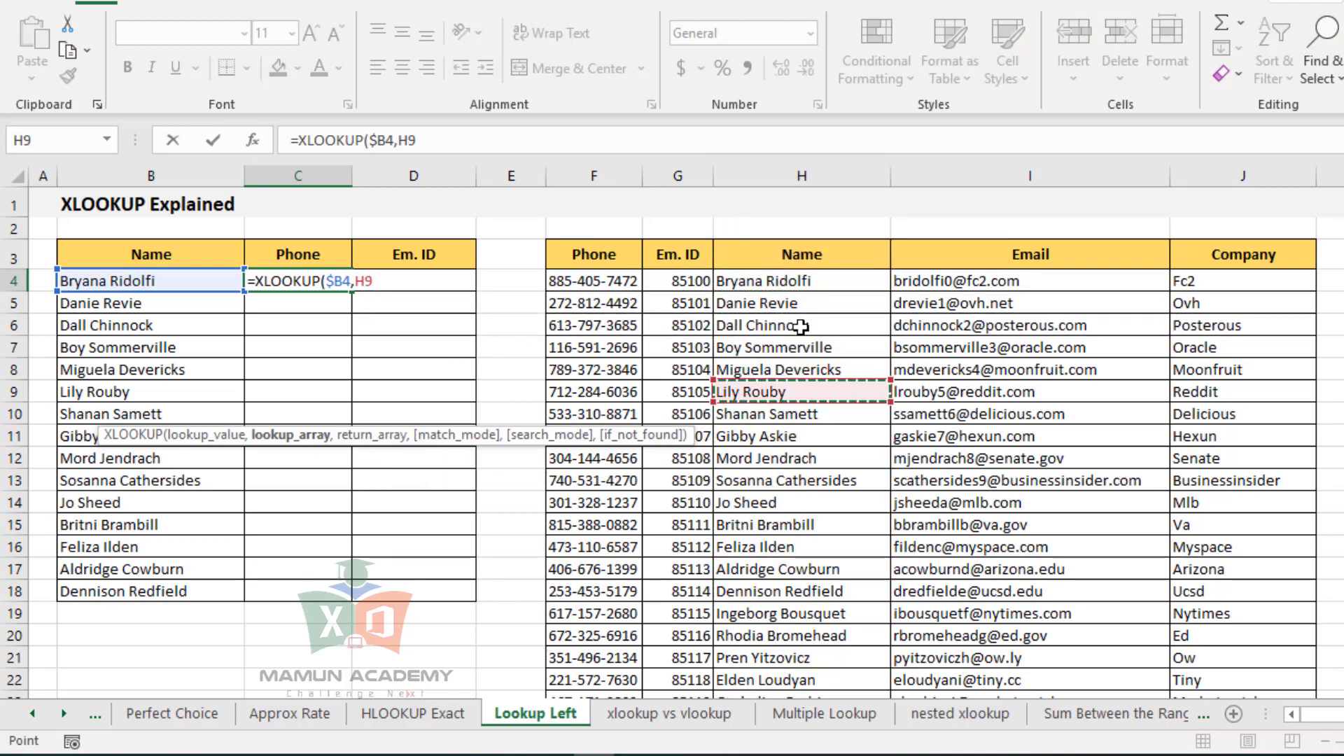
{"action": "left_click", "coordinate": [816, 174]}
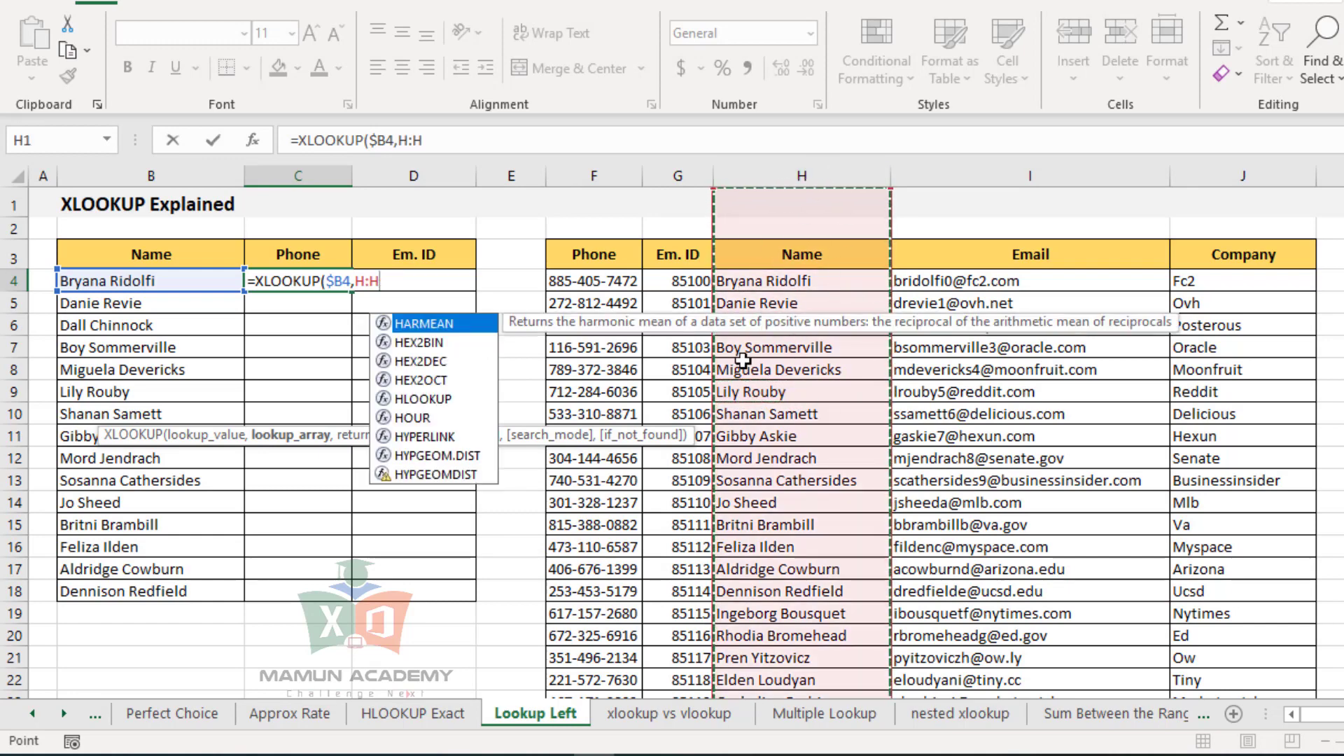
{"action": "key", "text": "F4"}
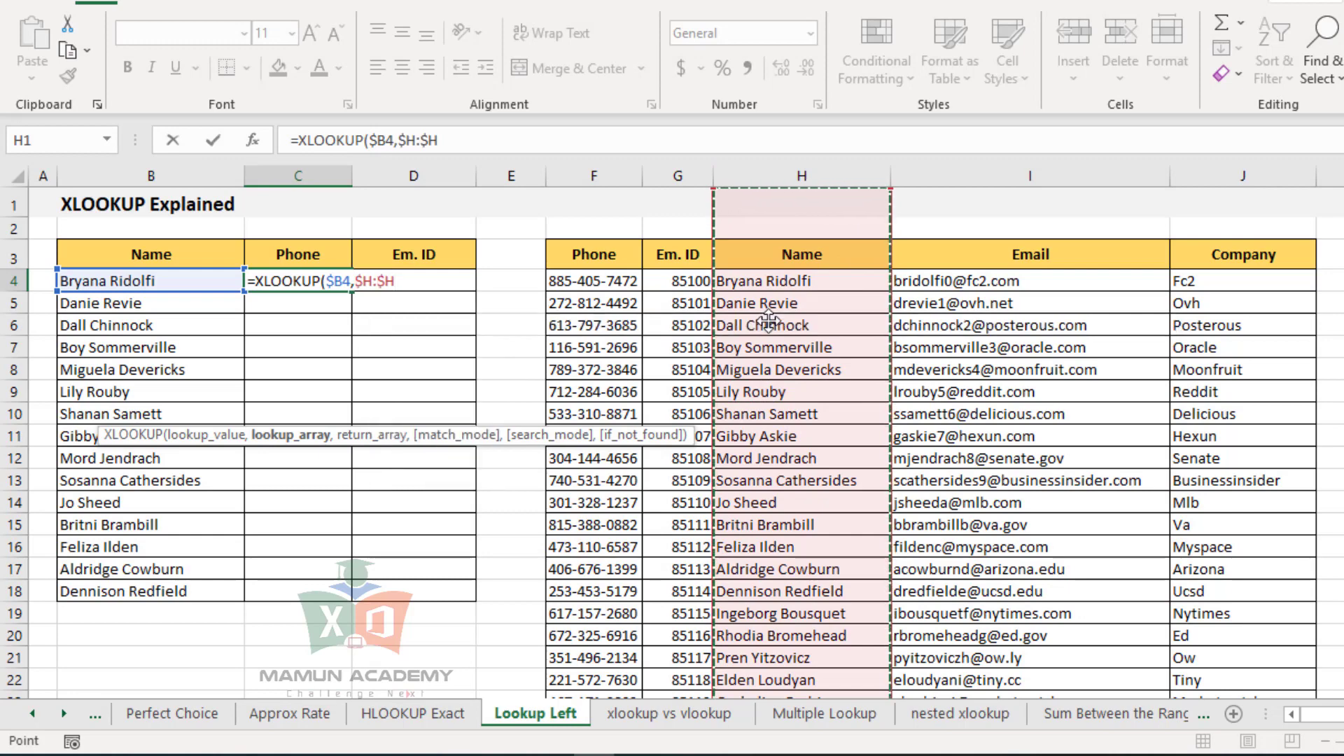
{"action": "type", "text": ","}
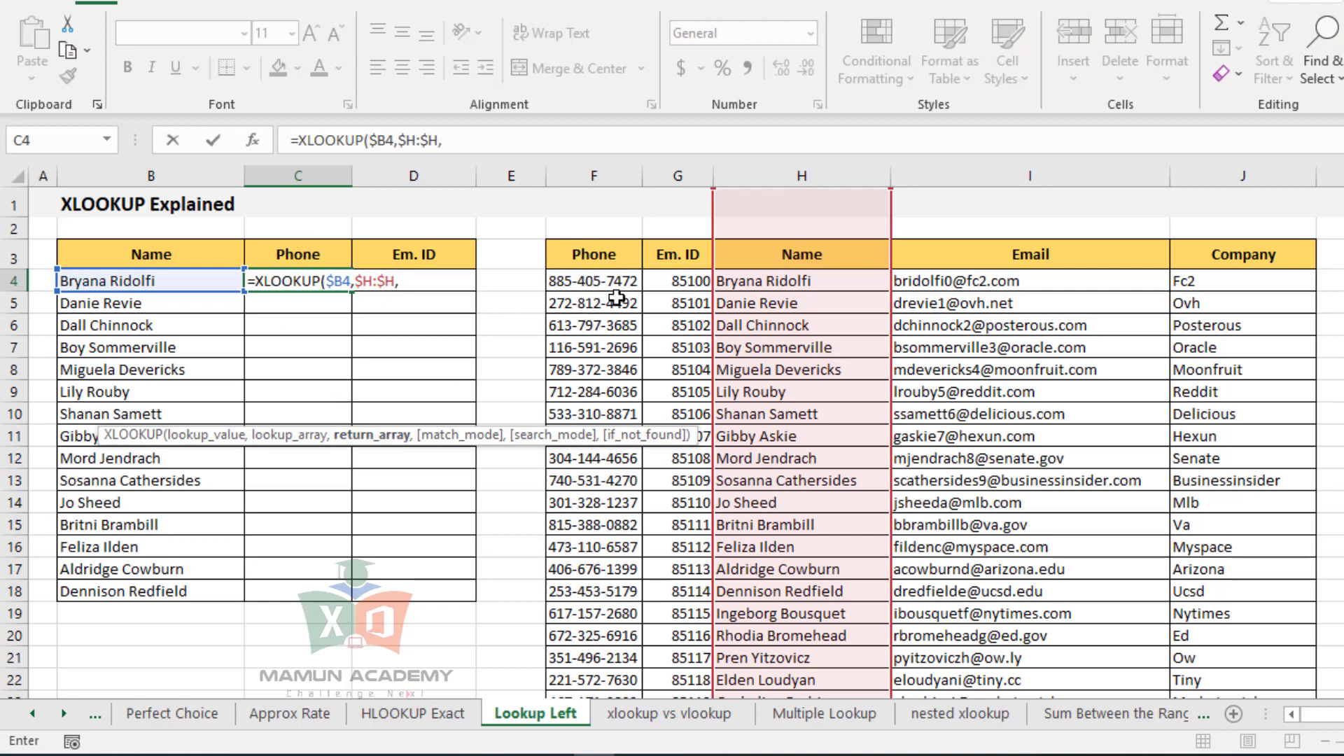
{"action": "left_click", "coordinate": [619, 179]}
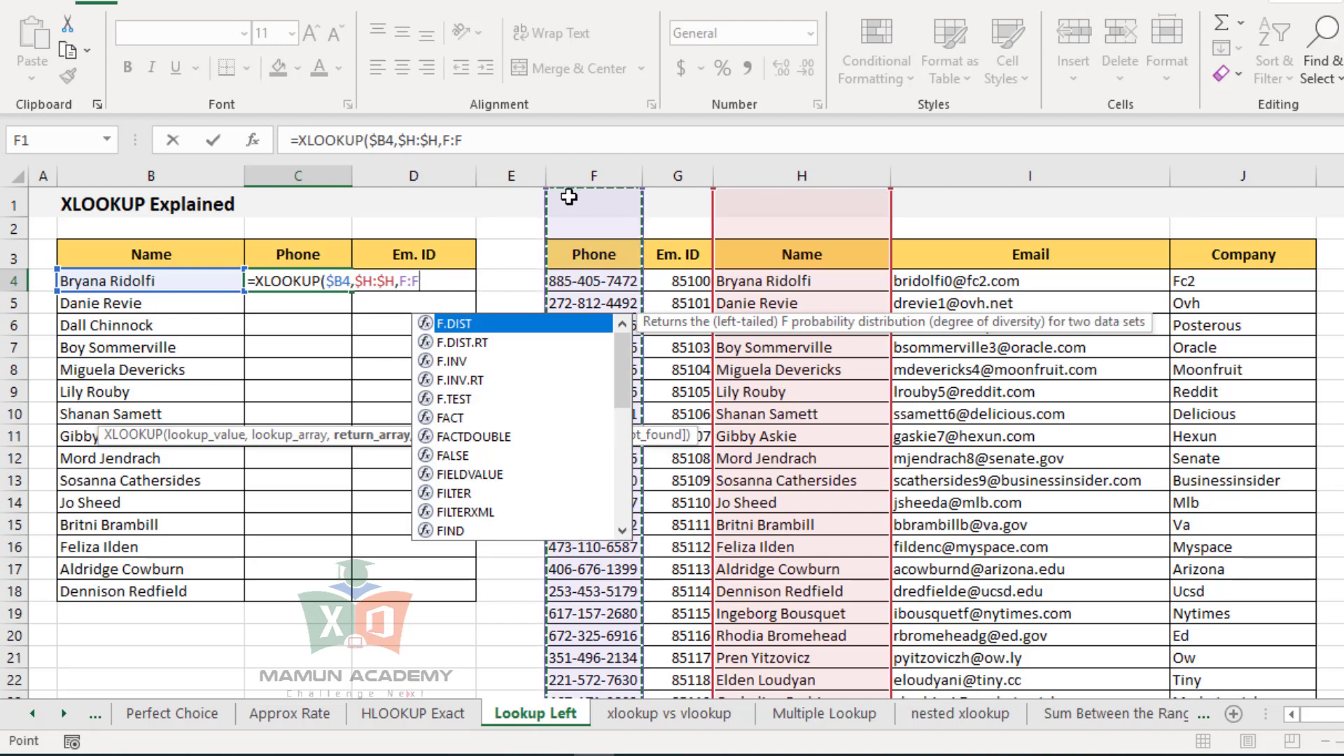
{"action": "type", "text": ","}
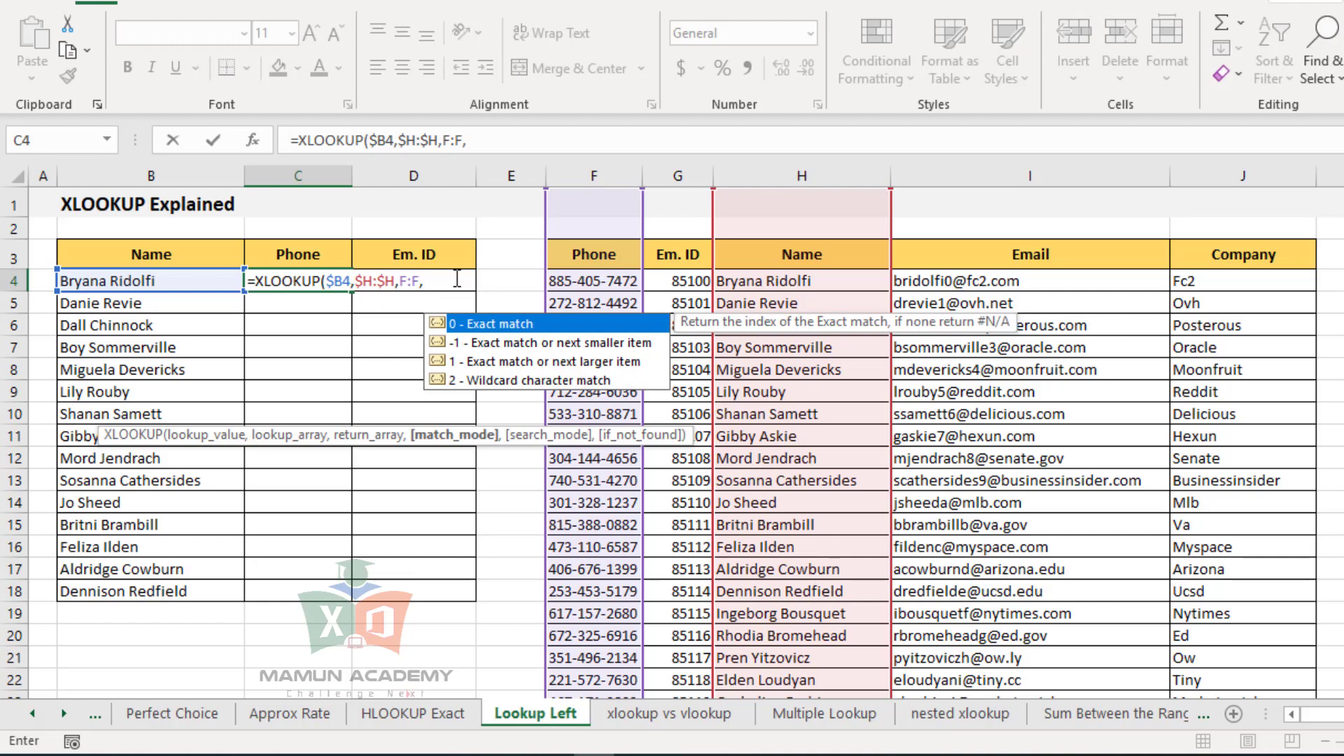
{"action": "key", "text": "BackSpace"}
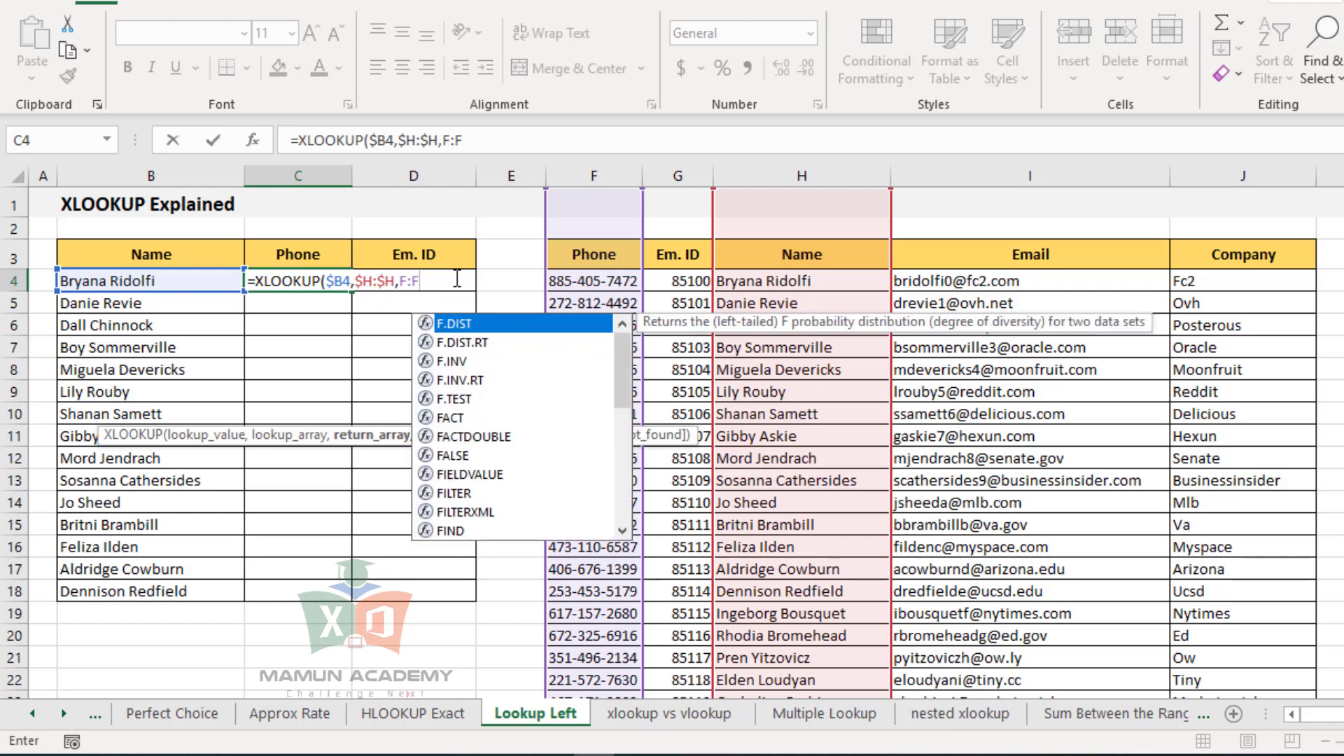
{"action": "key", "text": "Return"}
- Fill the C4 lookup down to row 18 and across into the Em. ID column
{"action": "left_click", "coordinate": [329, 280]}
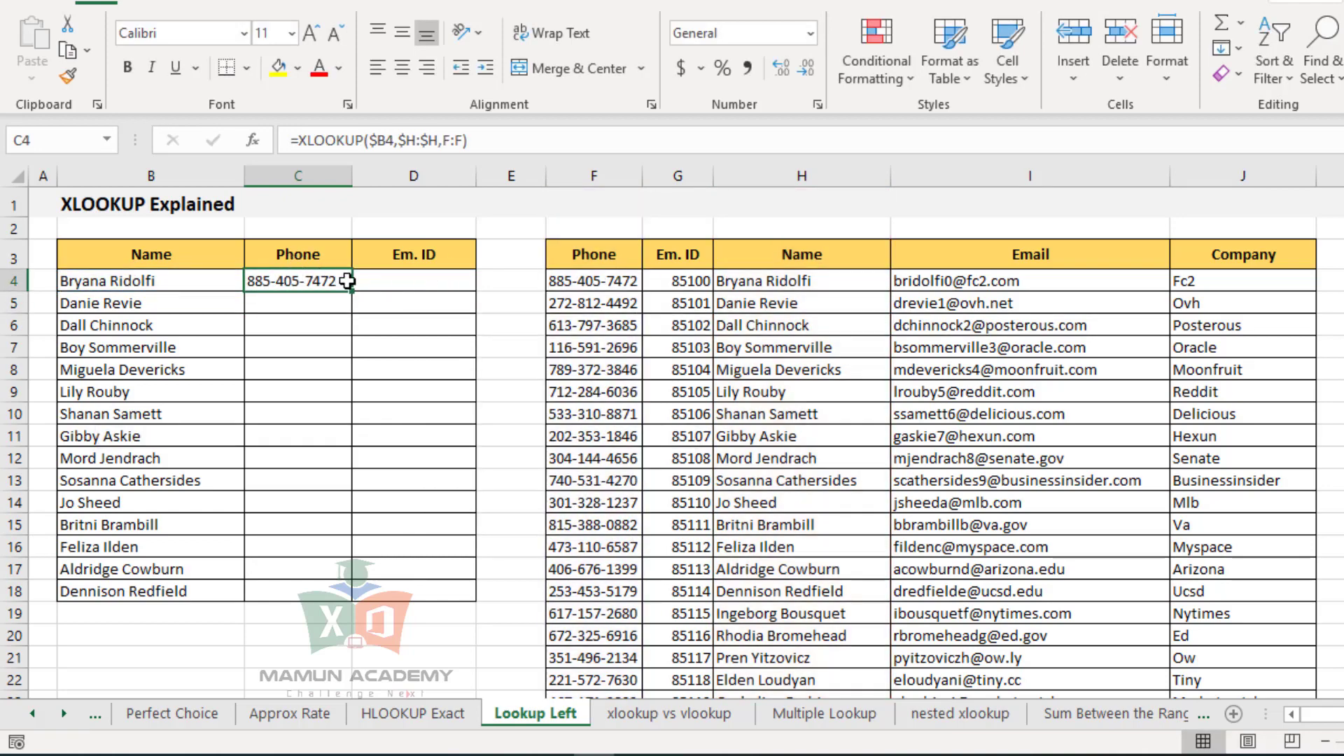
{"action": "left_click_drag", "start_coordinate": [352, 289], "coordinate": [360, 599]}
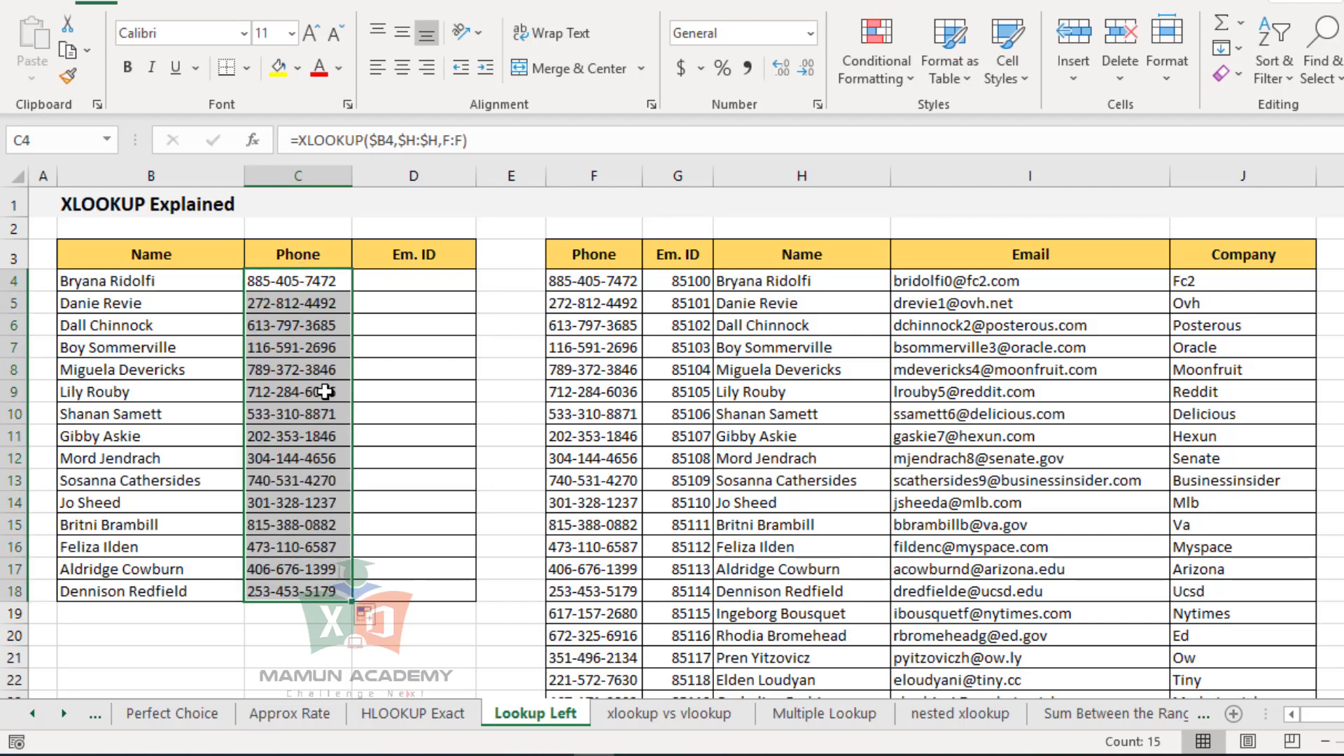
{"action": "left_click_drag", "start_coordinate": [352, 601], "coordinate": [449, 595]}
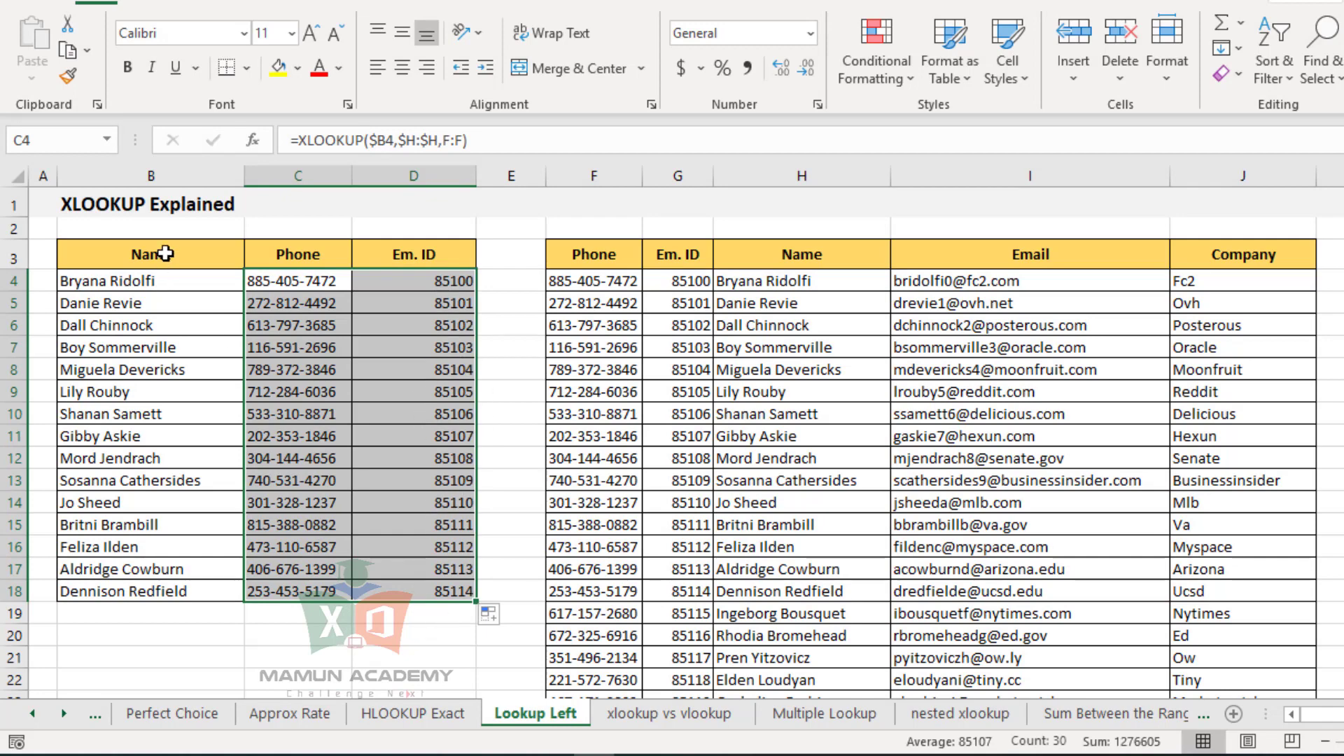
- Review the filled Name, Phone and Em. ID results and check the copied formula in C5
{"action": "left_click_drag", "start_coordinate": [164, 254], "coordinate": [175, 591]}
{"action": "left_click_drag", "start_coordinate": [328, 259], "coordinate": [301, 570]}
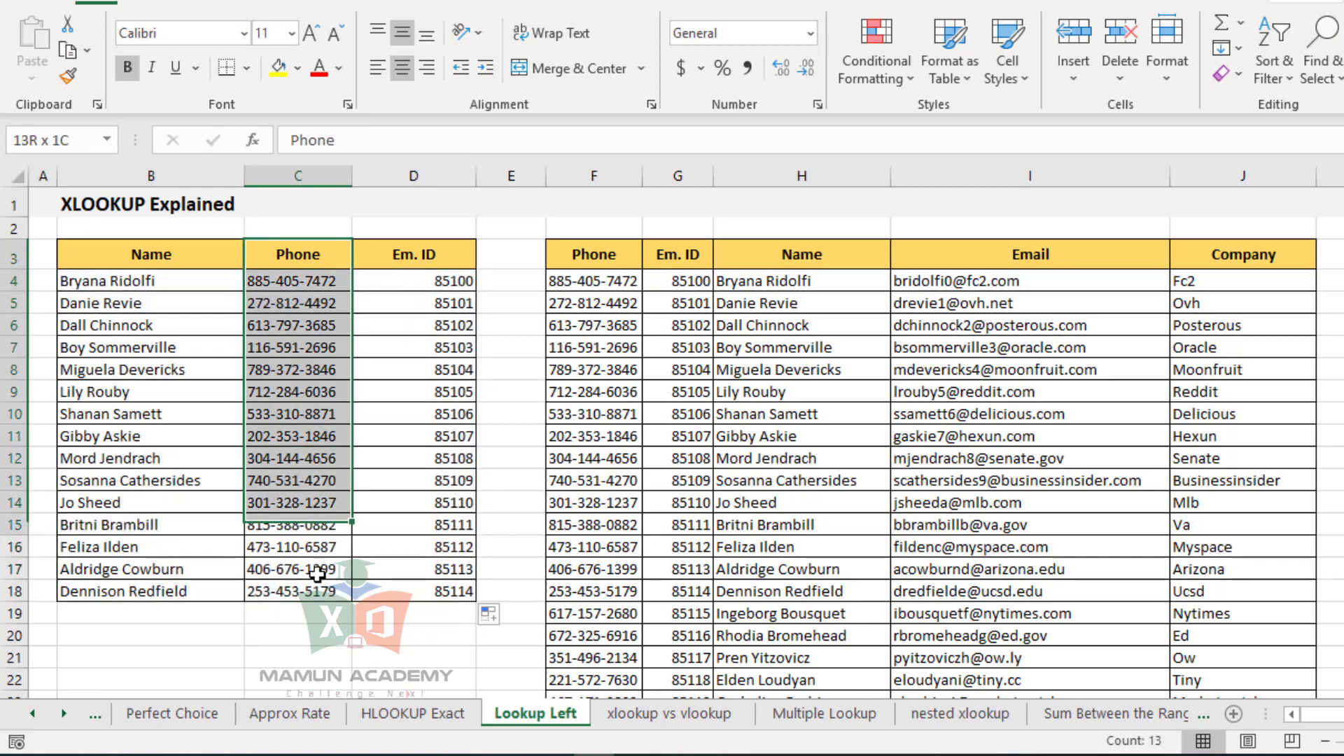
{"action": "left_click_drag", "start_coordinate": [427, 256], "coordinate": [418, 574]}
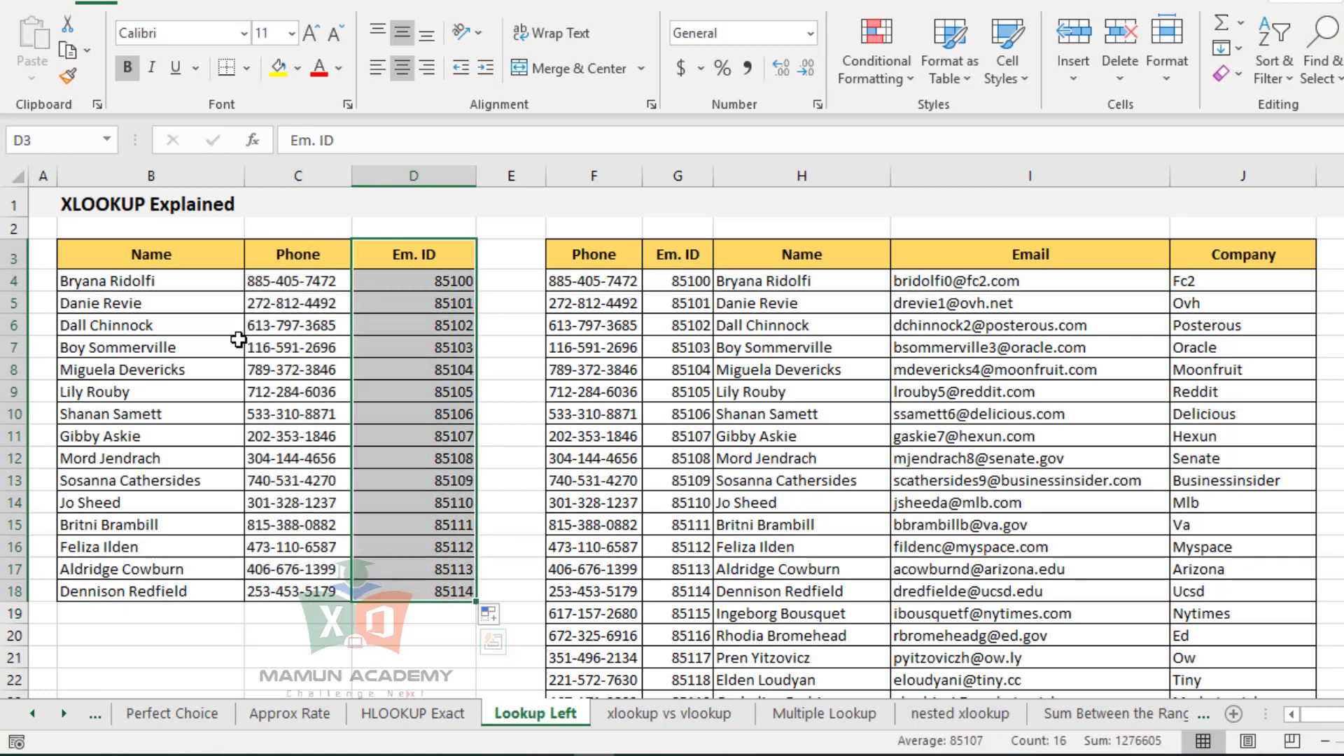
{"action": "left_click_drag", "start_coordinate": [175, 257], "coordinate": [178, 591]}
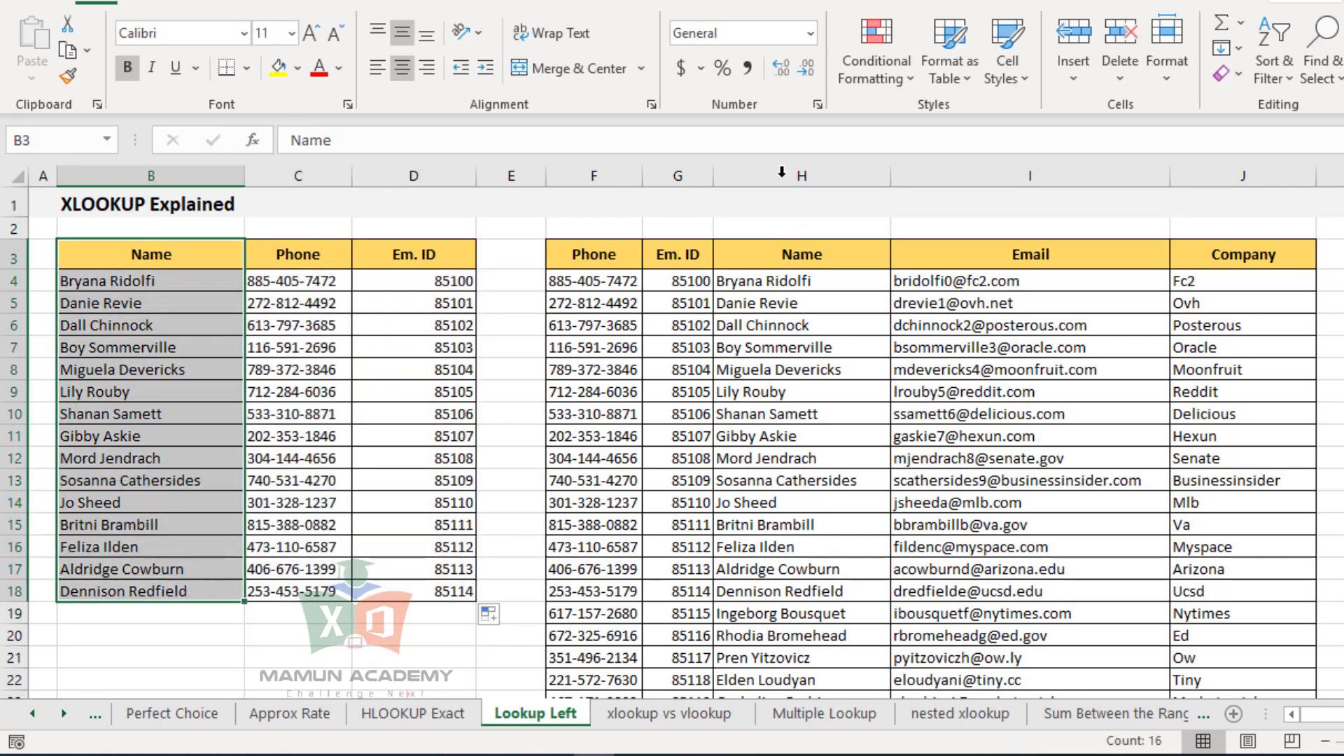
{"action": "left_click_drag", "start_coordinate": [781, 172], "coordinate": [601, 175]}
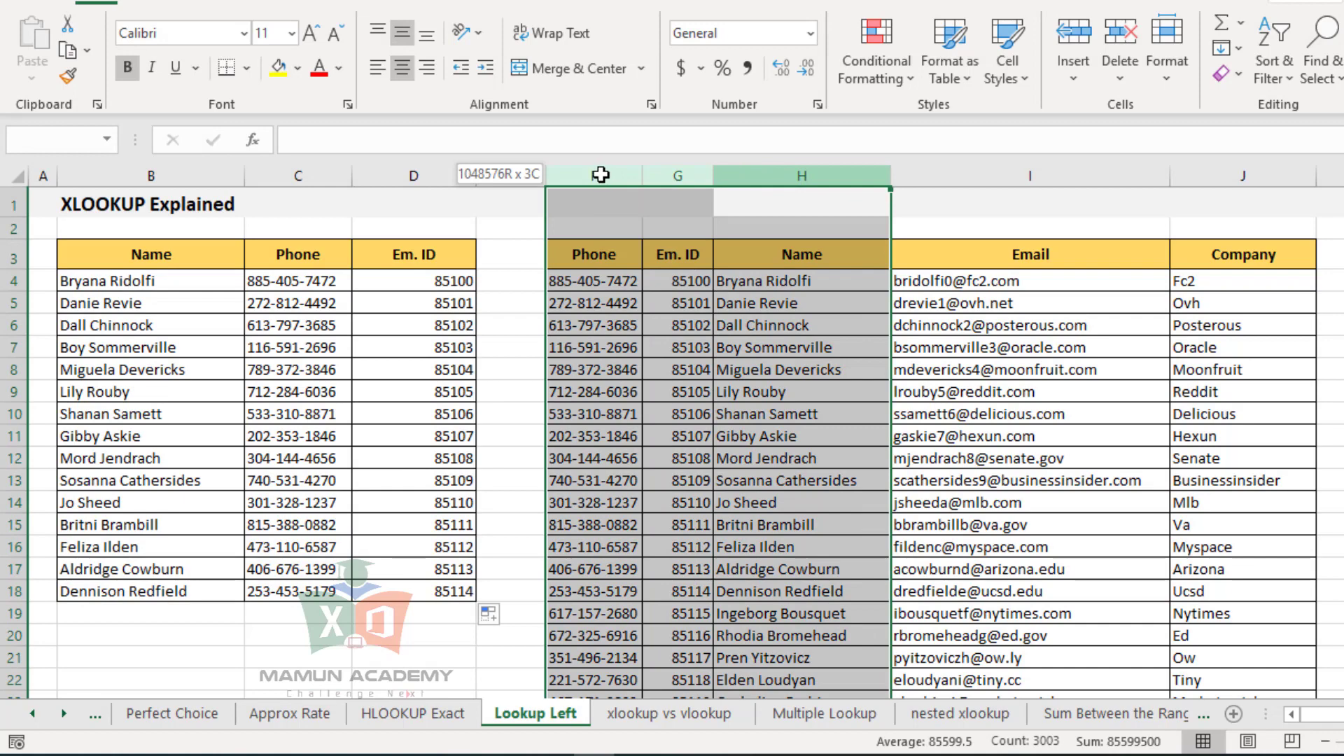
{"action": "left_click_drag", "start_coordinate": [296, 175], "coordinate": [386, 156]}
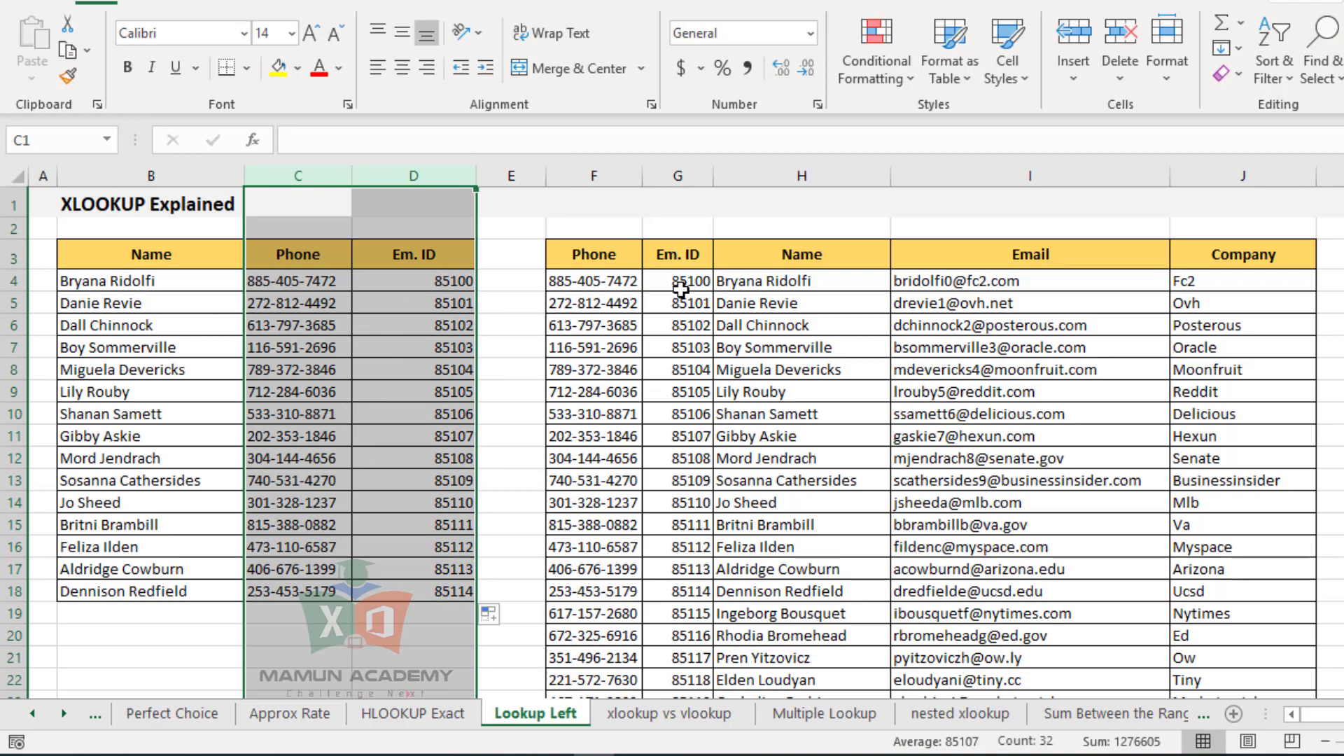
{"action": "left_click", "coordinate": [782, 175]}
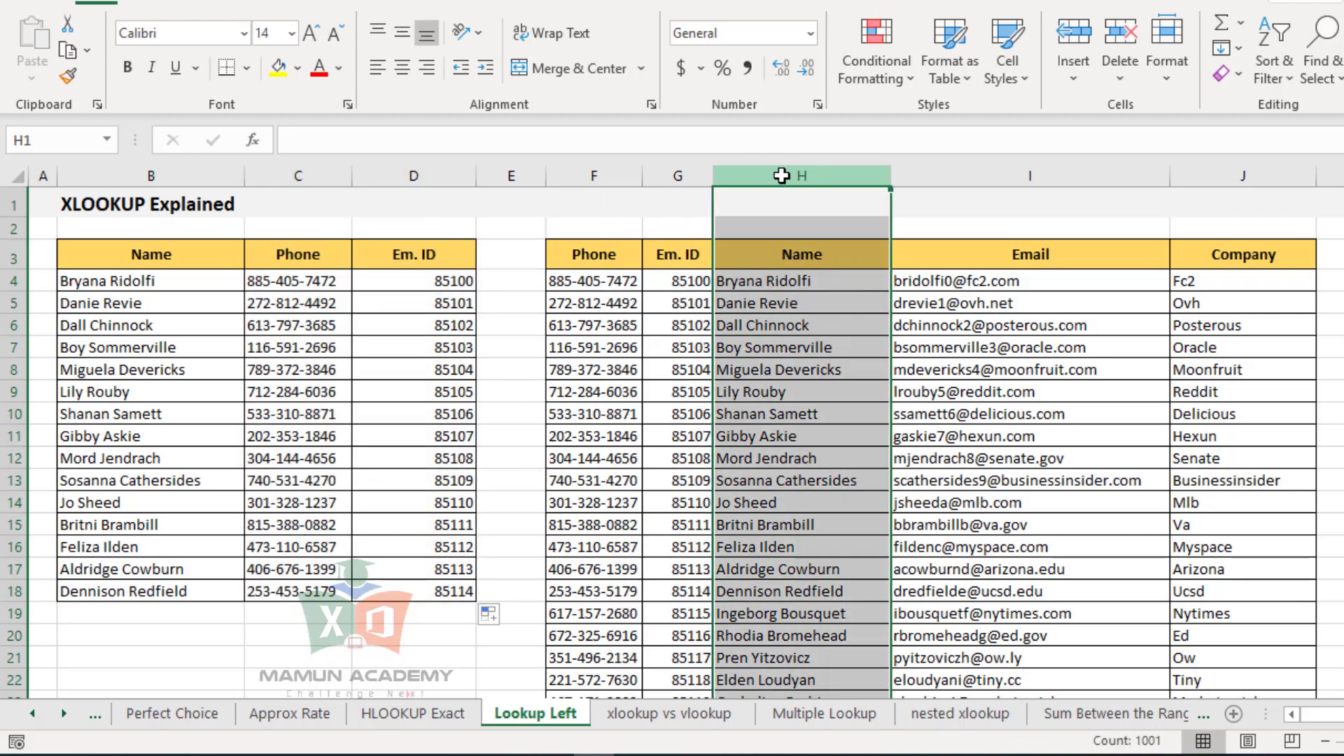
{"action": "left_click", "coordinate": [332, 302]}
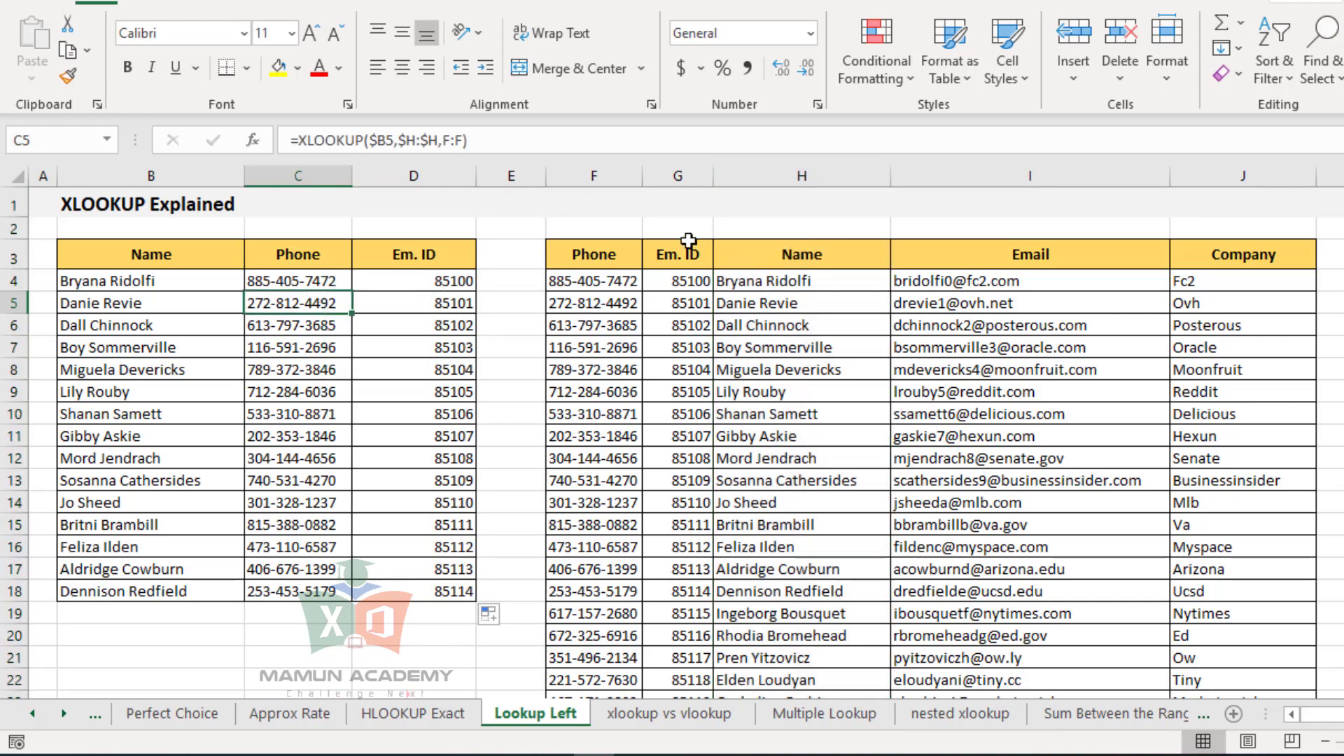
- Move the Em. ID column ahead of Phone in the right-hand data table
{"action": "right_click", "coordinate": [676, 172]}
{"action": "left_click", "coordinate": [805, 186]}
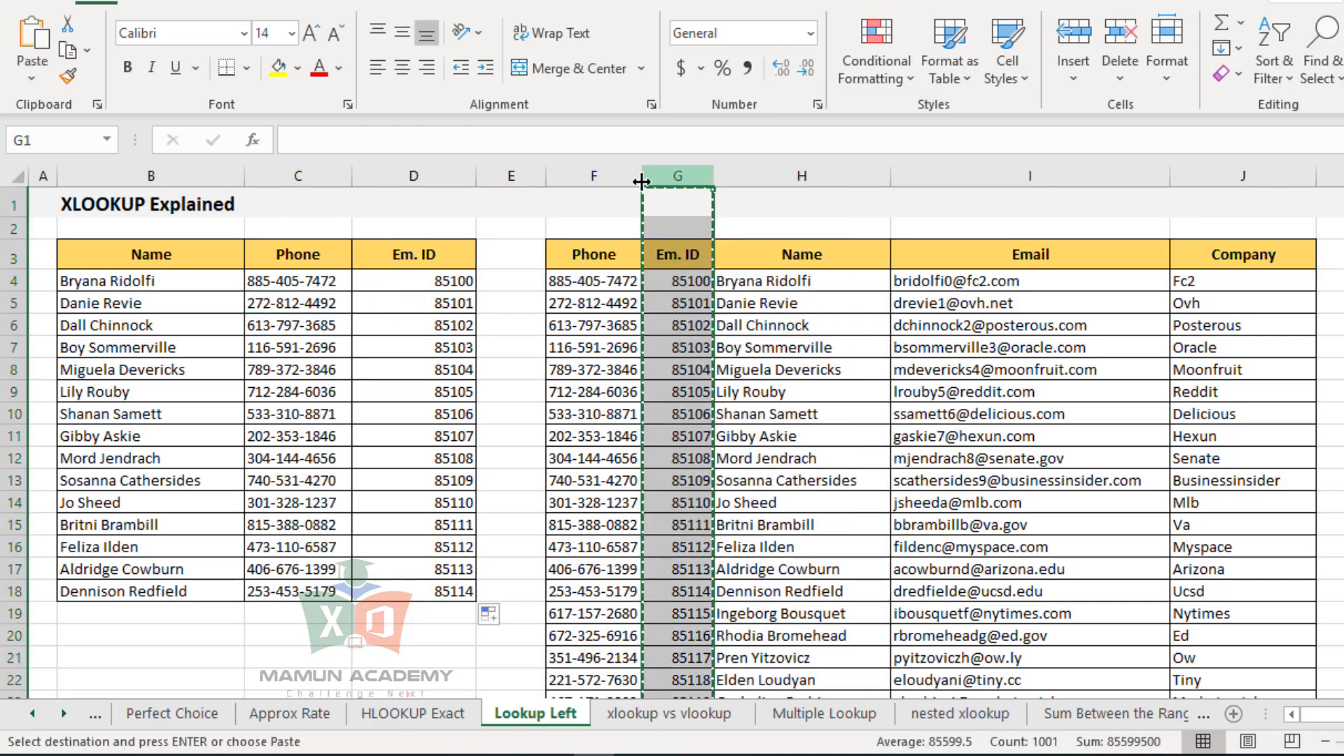
{"action": "right_click", "coordinate": [619, 176]}
{"action": "left_click", "coordinate": [689, 360]}
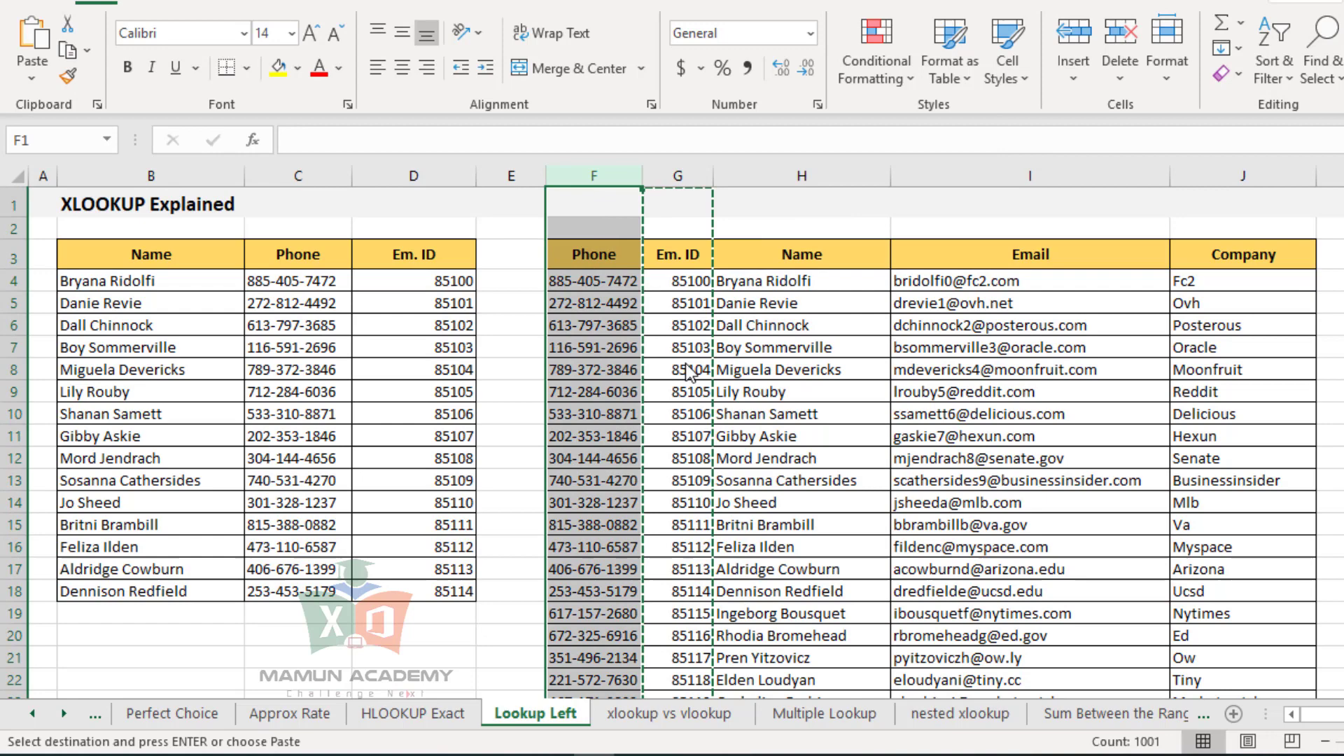
{"action": "left_click", "coordinate": [802, 175]}
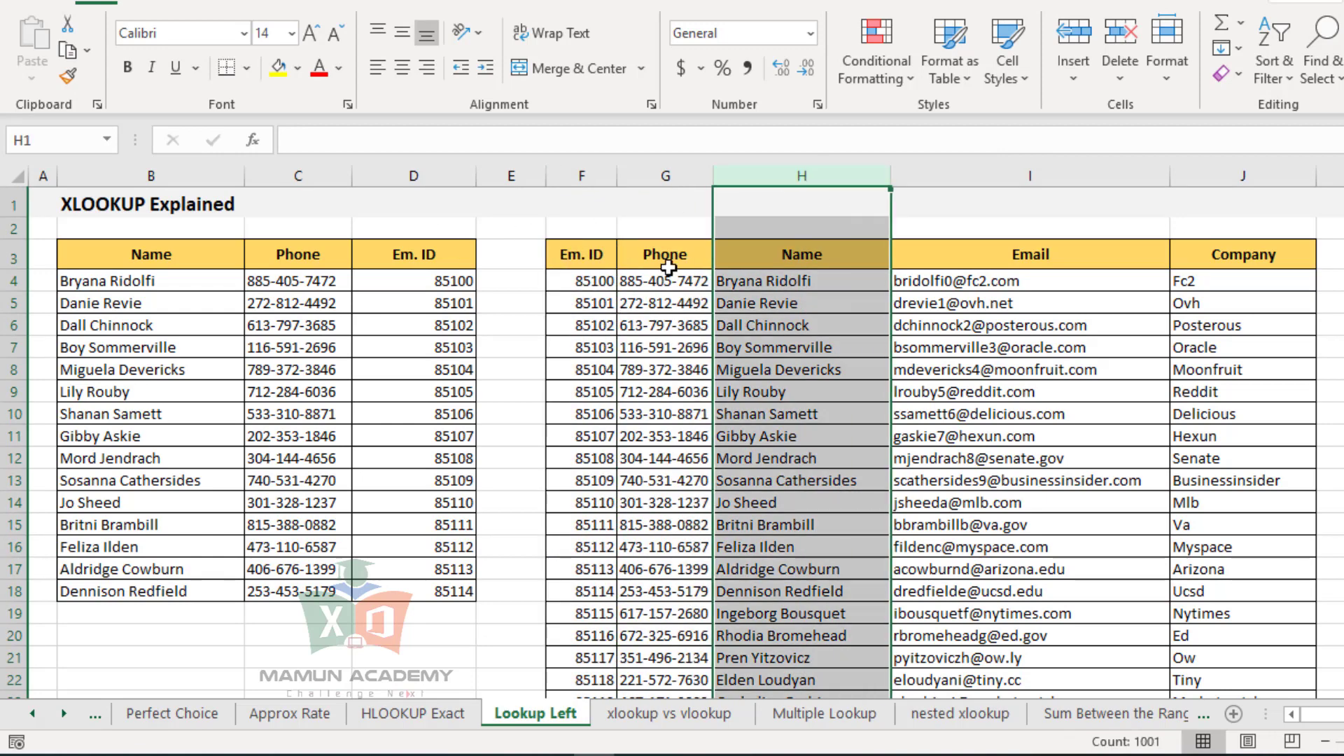
- Copy the Em. ID header and IDs 85100–85114 into the left table, clearing the #N/A cells
{"action": "left_click", "coordinate": [598, 253]}
{"action": "key", "text": "ctrl+c"}
{"action": "left_click", "coordinate": [214, 255]}
{"action": "key", "text": "ctrl+v"}
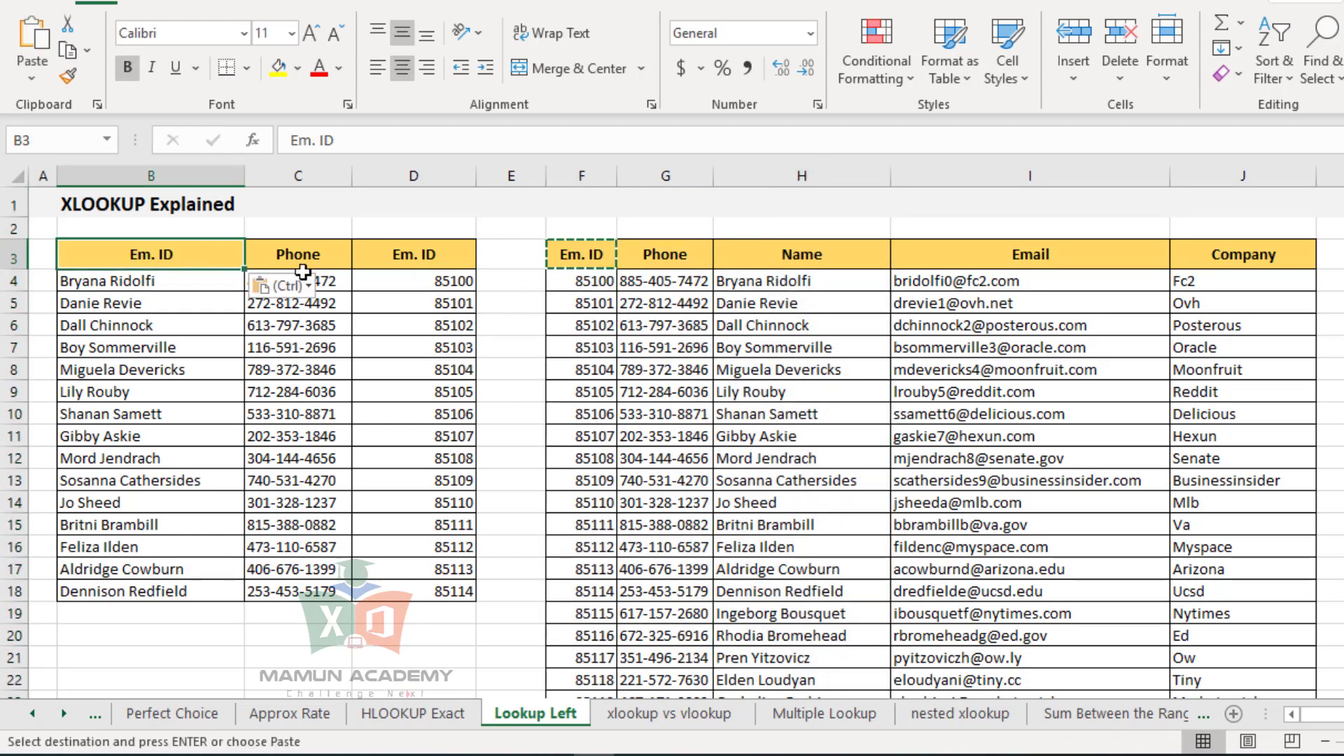
{"action": "left_click_drag", "start_coordinate": [595, 282], "coordinate": [600, 592]}
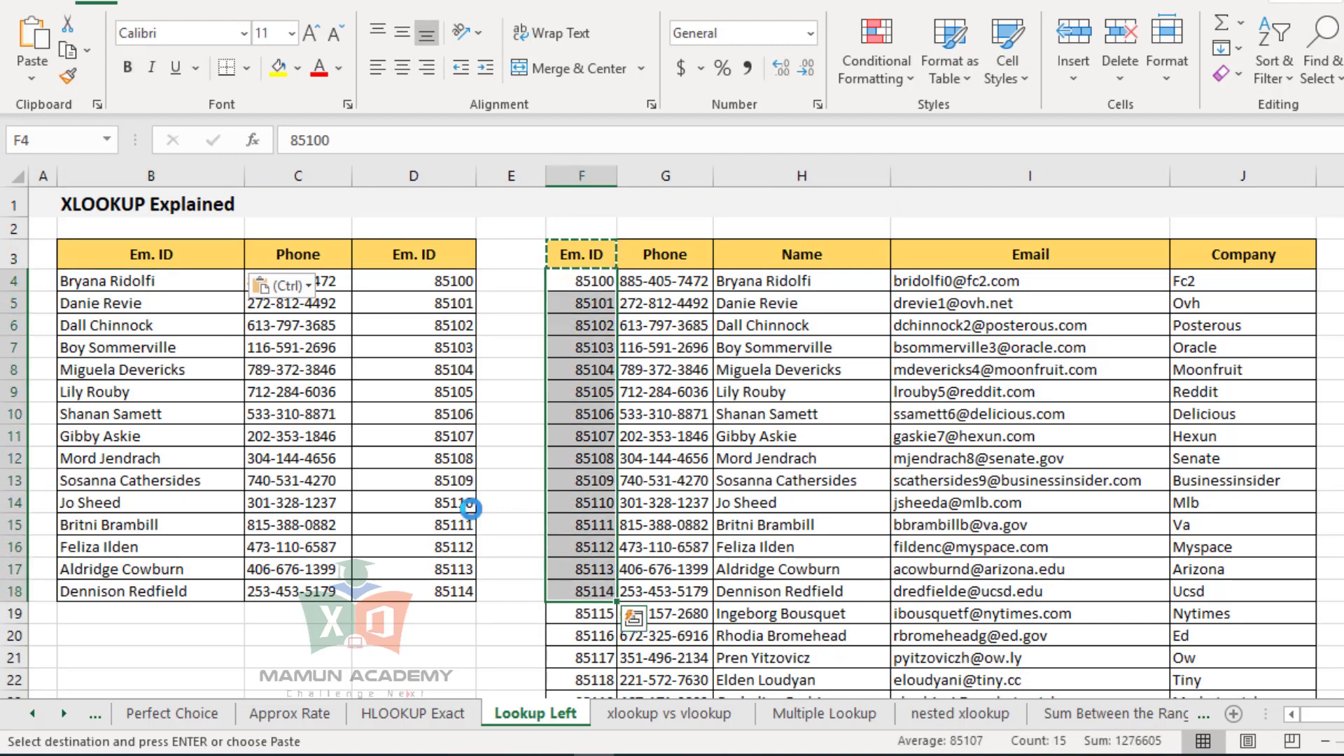
{"action": "key", "text": "ctrl+c"}
{"action": "left_click", "coordinate": [224, 282]}
{"action": "key", "text": "ctrl+v"}
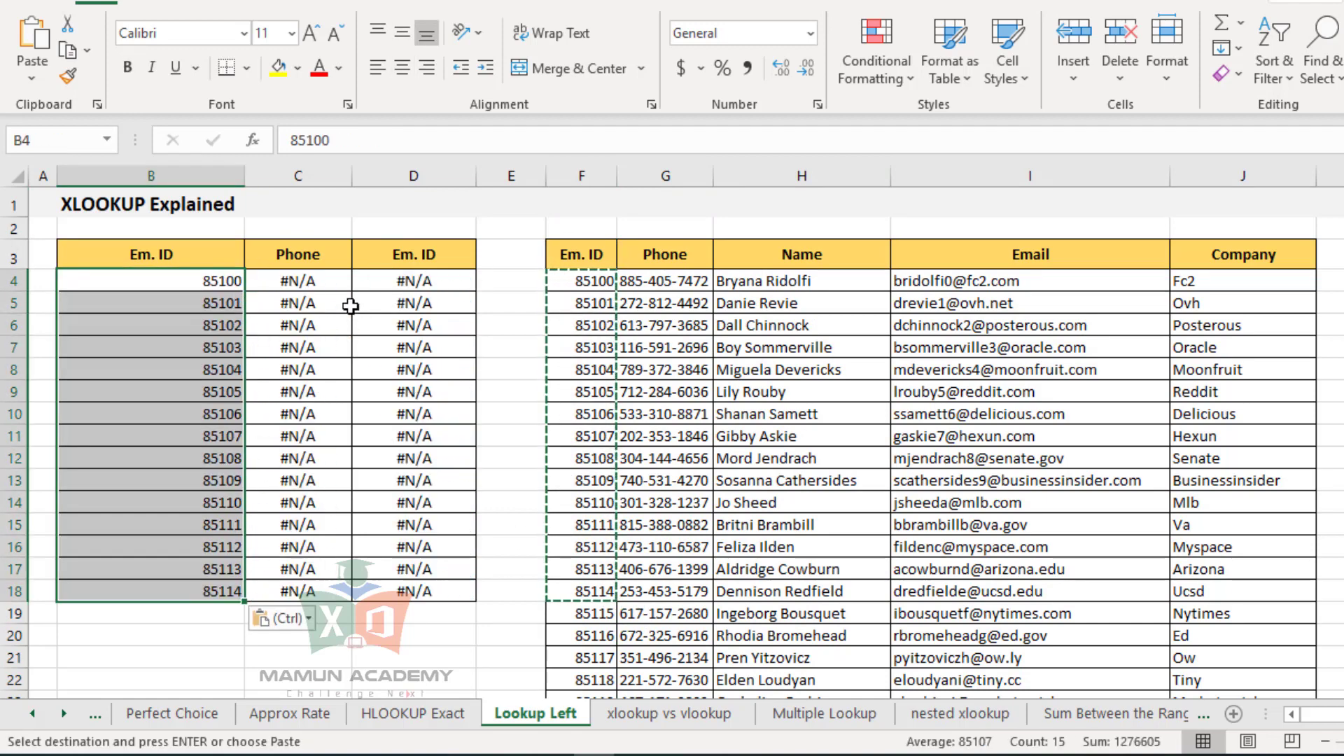
{"action": "left_click_drag", "start_coordinate": [326, 281], "coordinate": [448, 613]}
{"action": "key", "text": "Delete"}
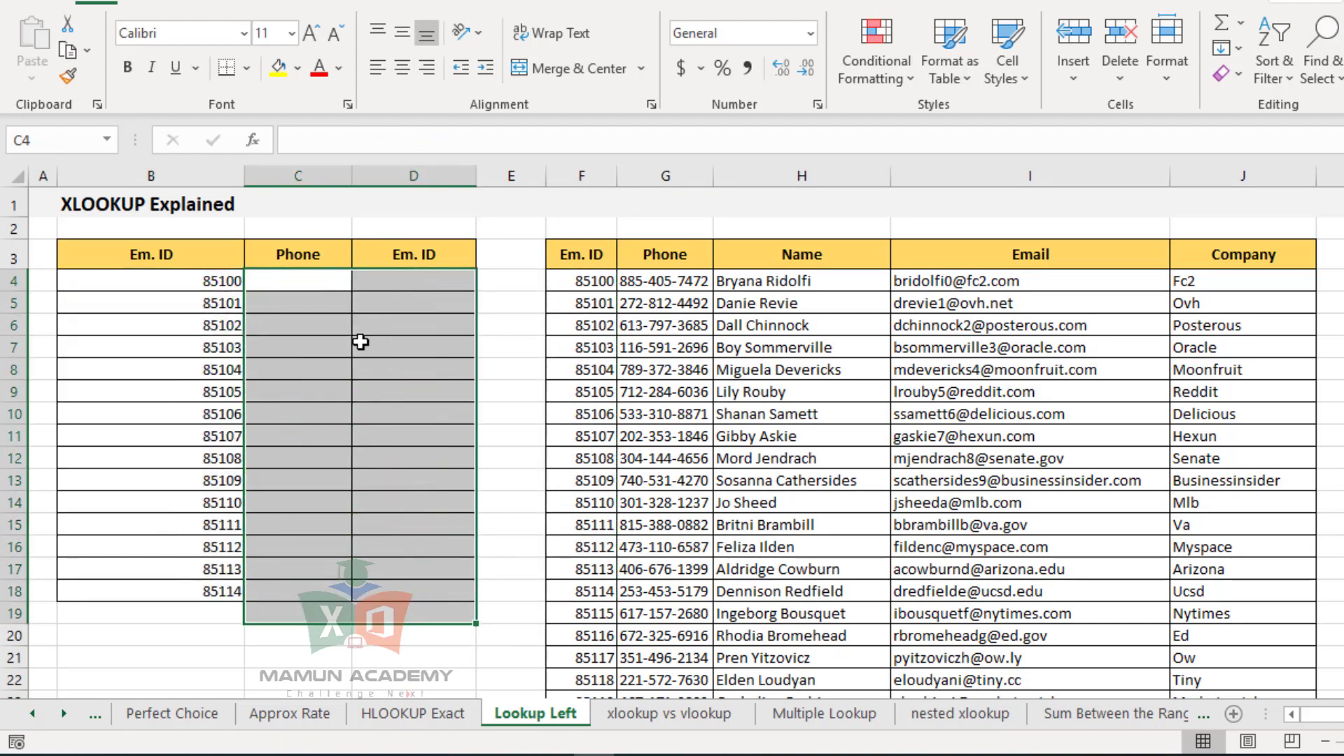
- In C4, start an XLOOKUP matching $B4 against the Em. ID range $F$4:$F$1003
{"action": "left_click", "coordinate": [324, 284]}
{"action": "type", "text": "=x"}
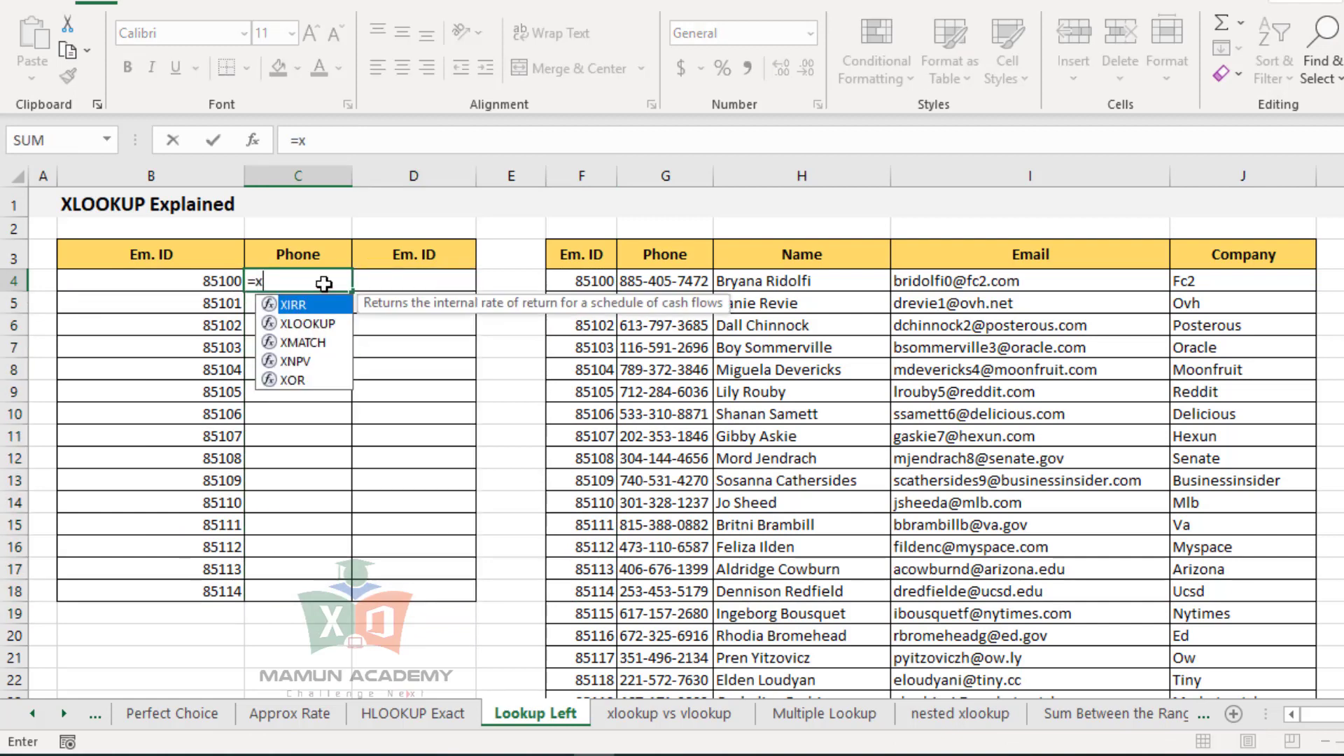
{"action": "type", "text": "l"}
{"action": "key", "text": "Tab"}
{"action": "left_click", "coordinate": [191, 281]}
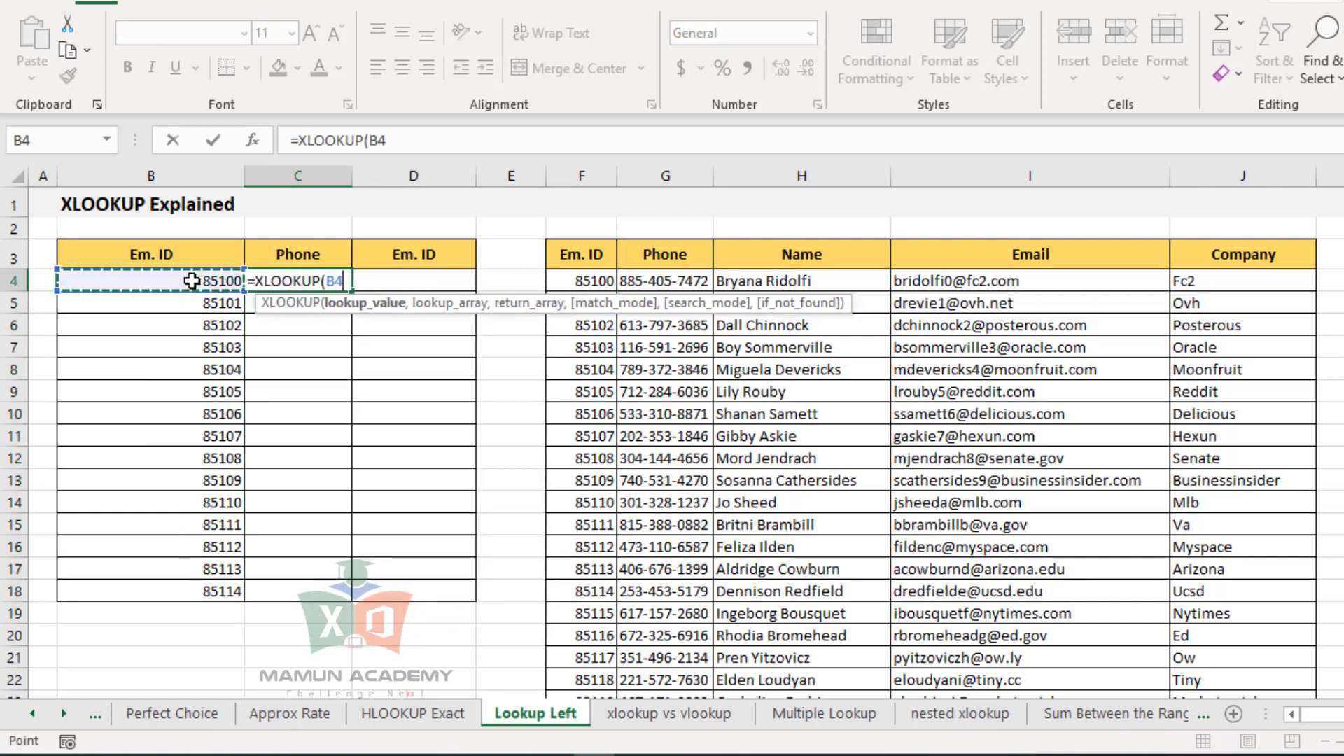
{"action": "type", "text": ","}
{"action": "left_click", "coordinate": [587, 283]}
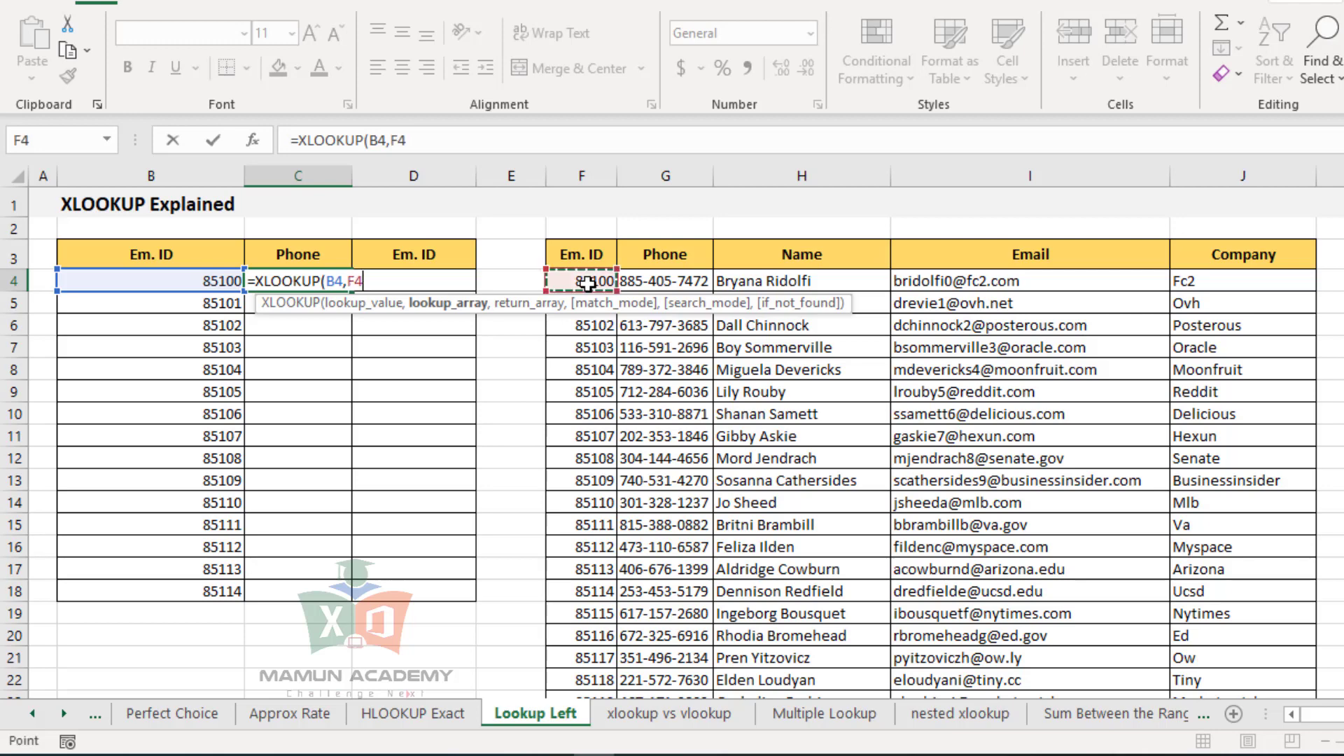
{"action": "key", "text": "ctrl+shift+Down"}
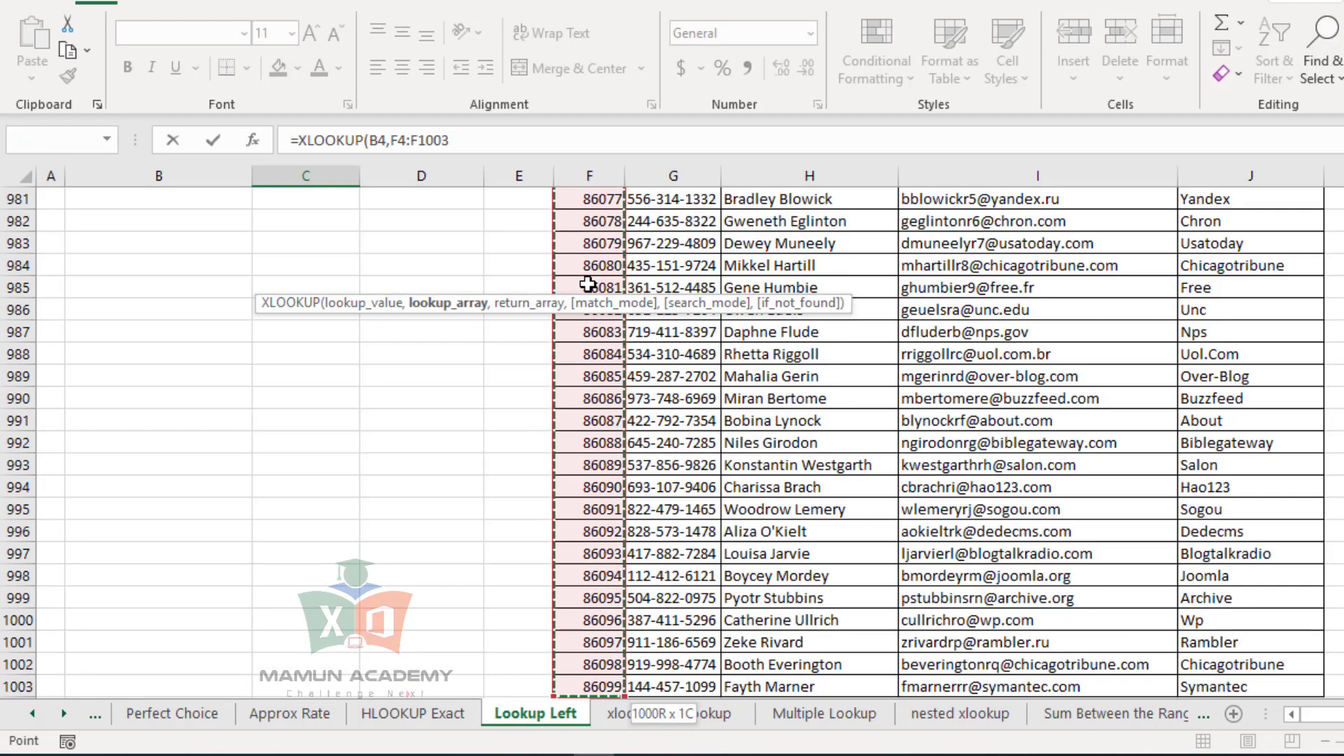
{"action": "key", "text": "F4"}
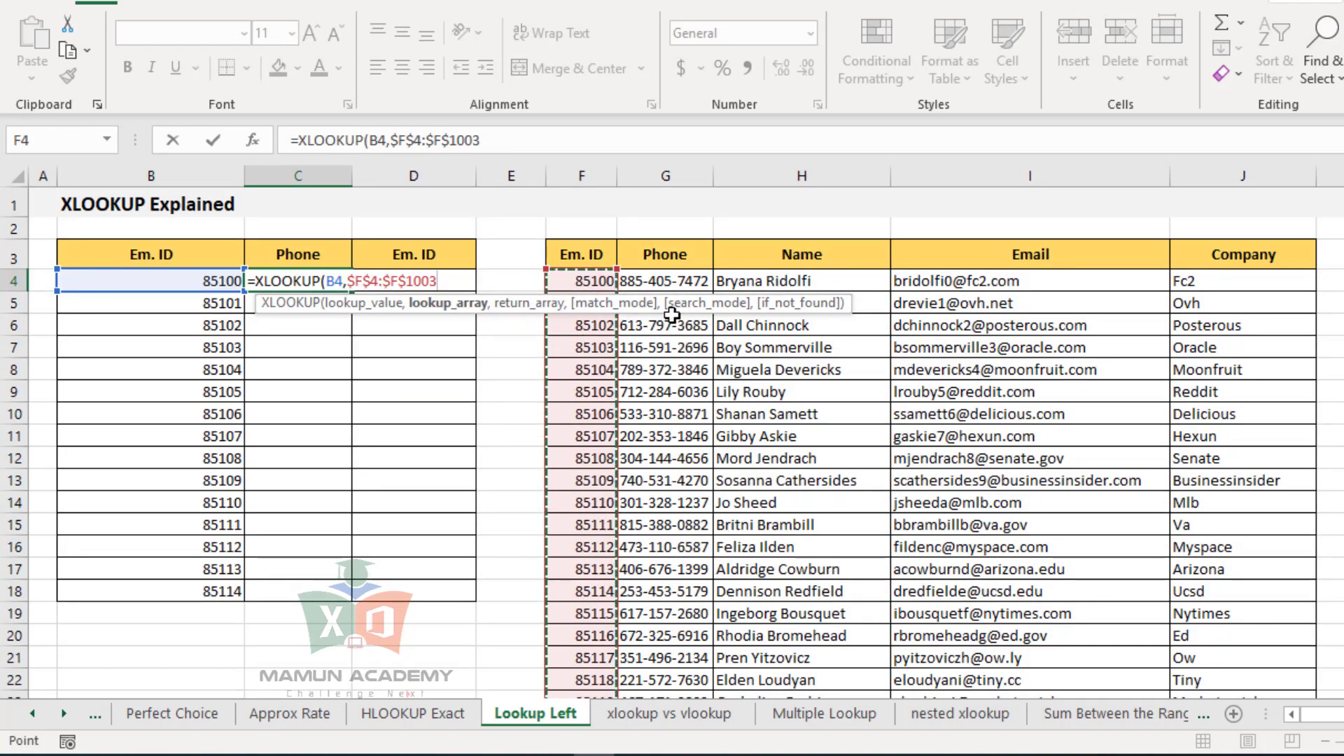
{"action": "left_click", "coordinate": [330, 280]}
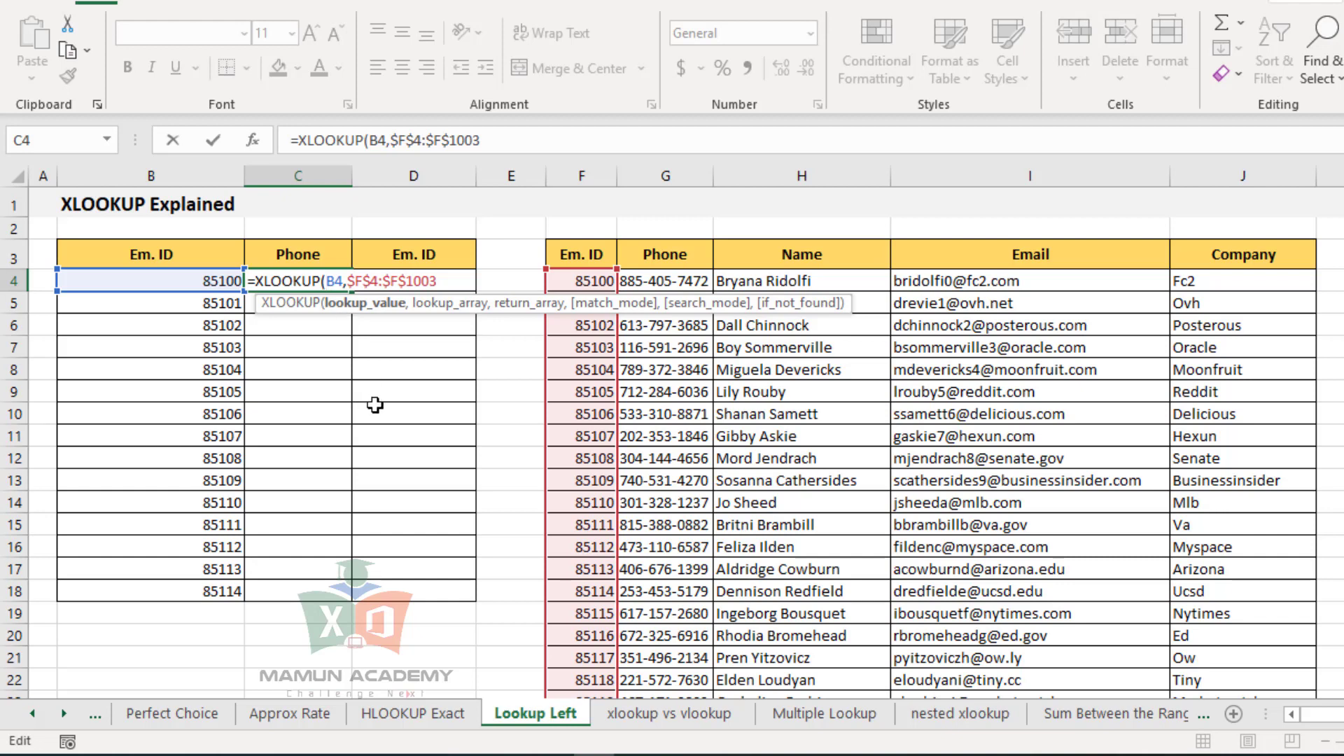
{"action": "key", "text": "F4"}
{"action": "key", "text": "F4"}
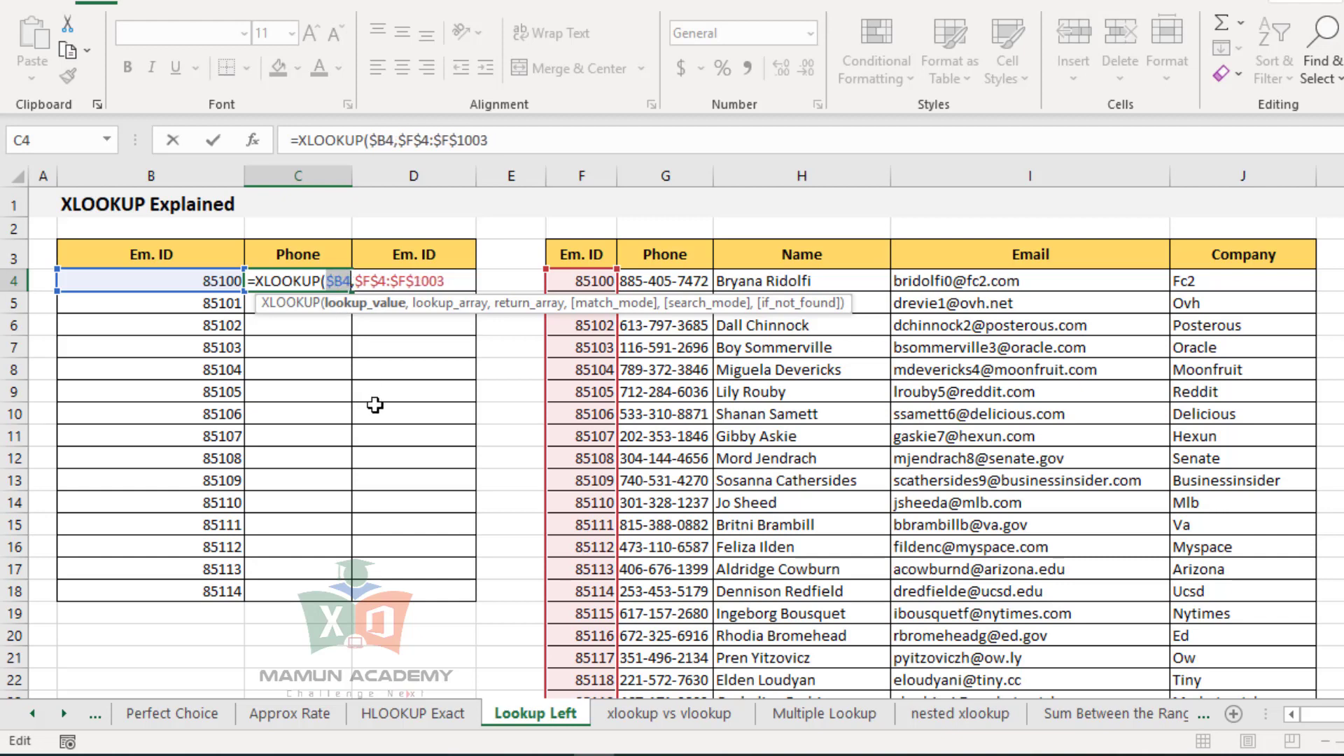
- Add Phone range G4:G1003 as the return array and commit the formula
{"action": "left_click", "coordinate": [454, 282]}
{"action": "type", "text": ","}
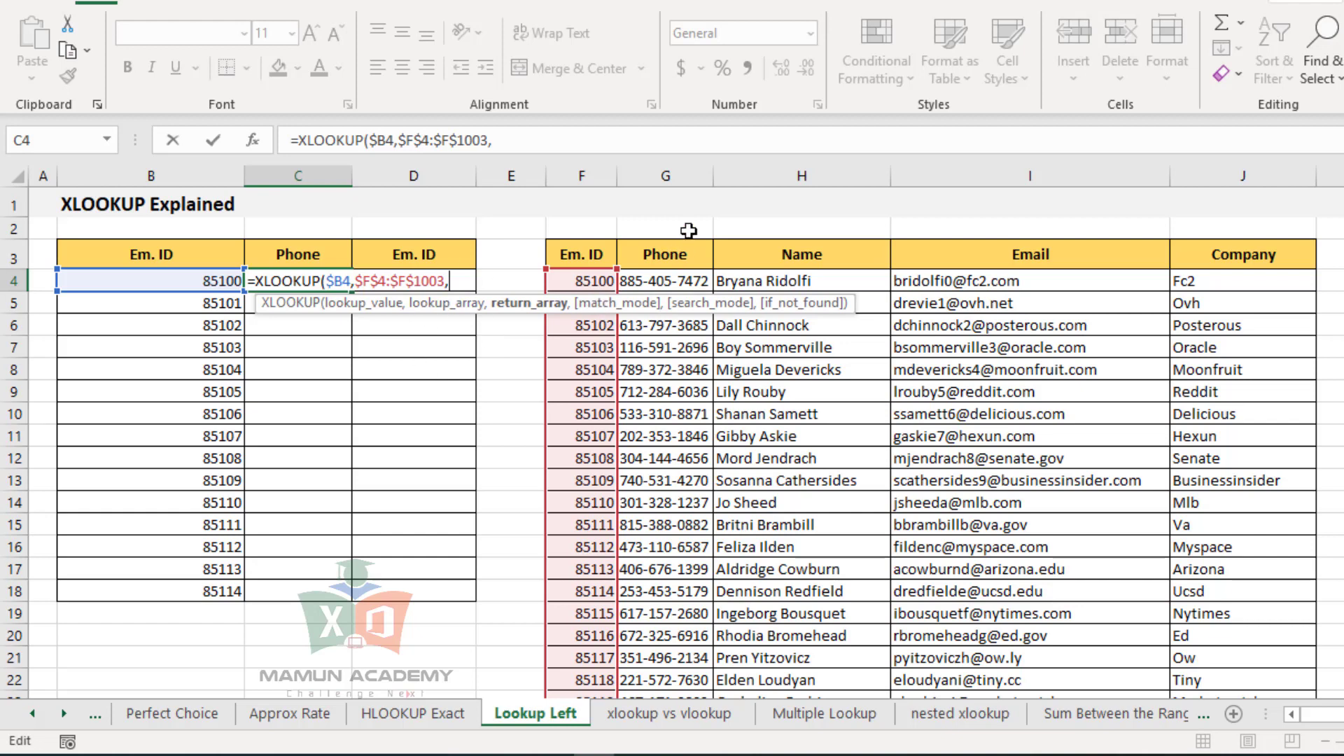
{"action": "left_click", "coordinate": [676, 171]}
{"action": "left_click", "coordinate": [670, 282]}
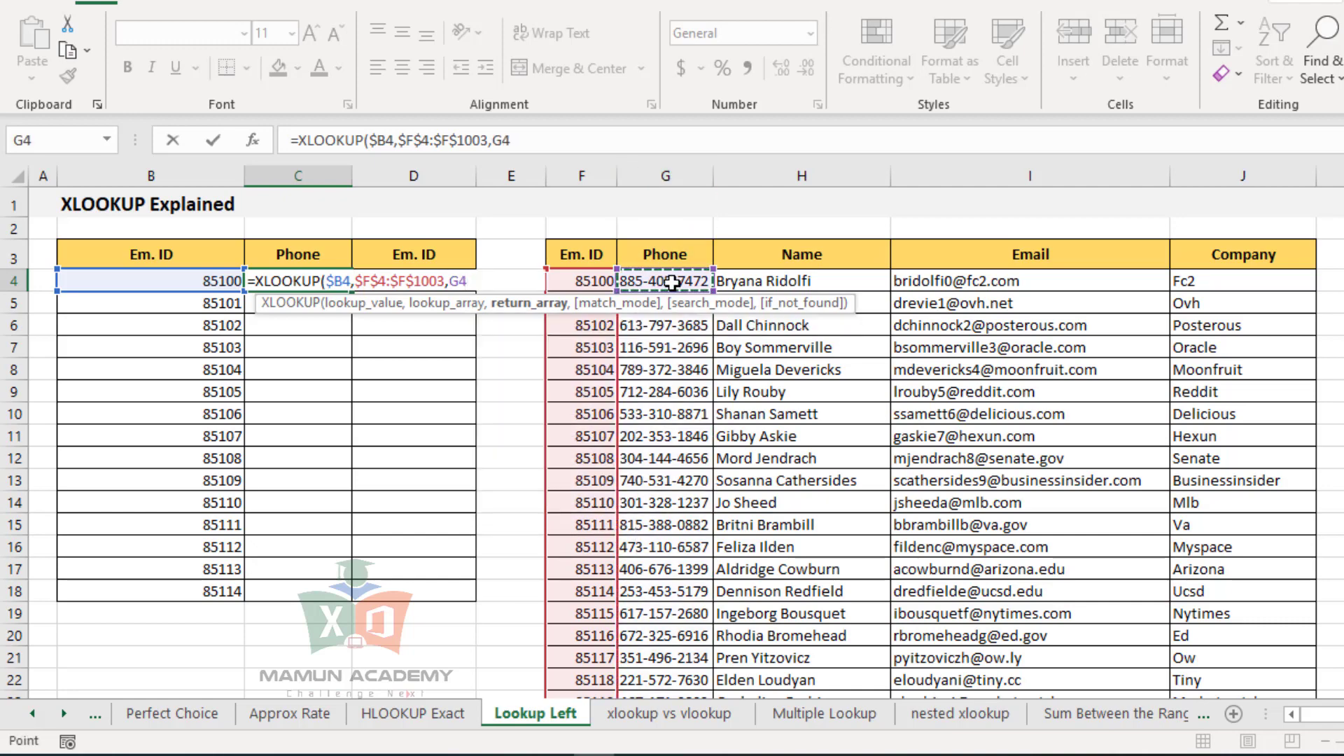
{"action": "key", "text": "ctrl+shift+Down"}
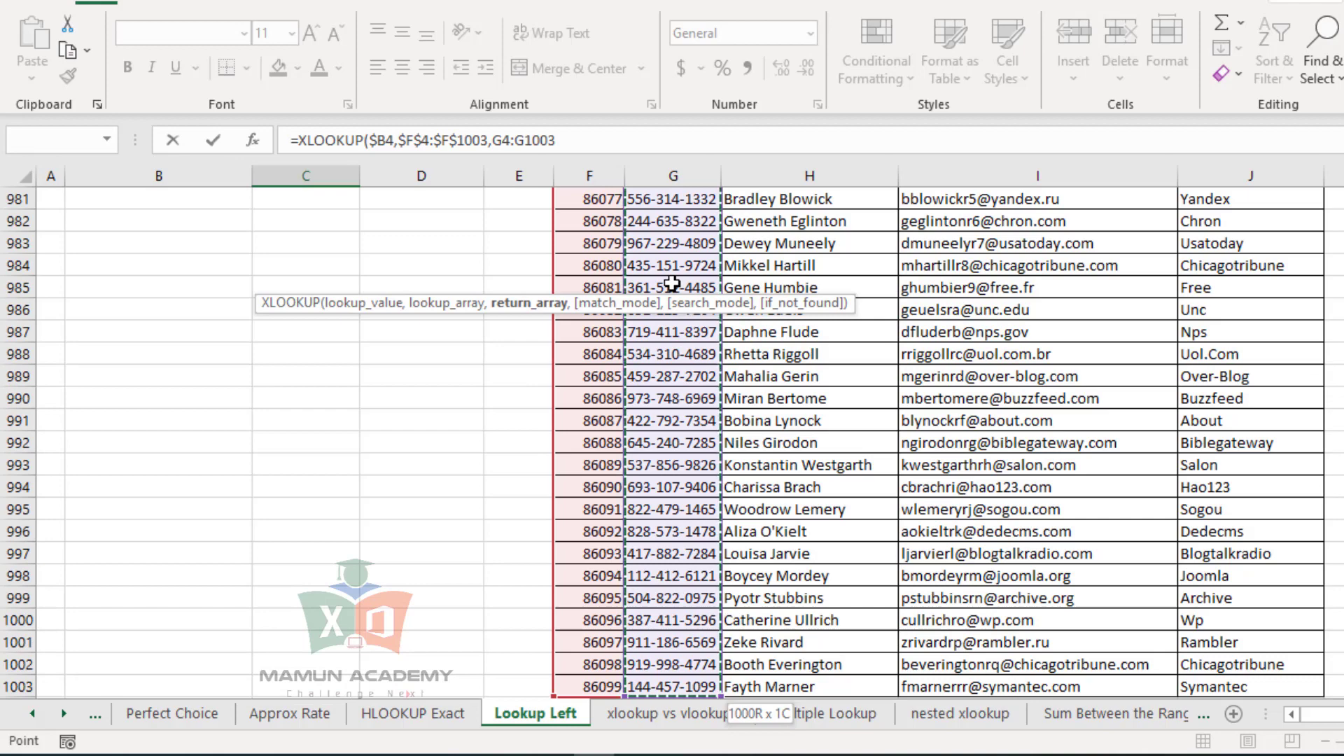
{"action": "key", "text": "Return"}
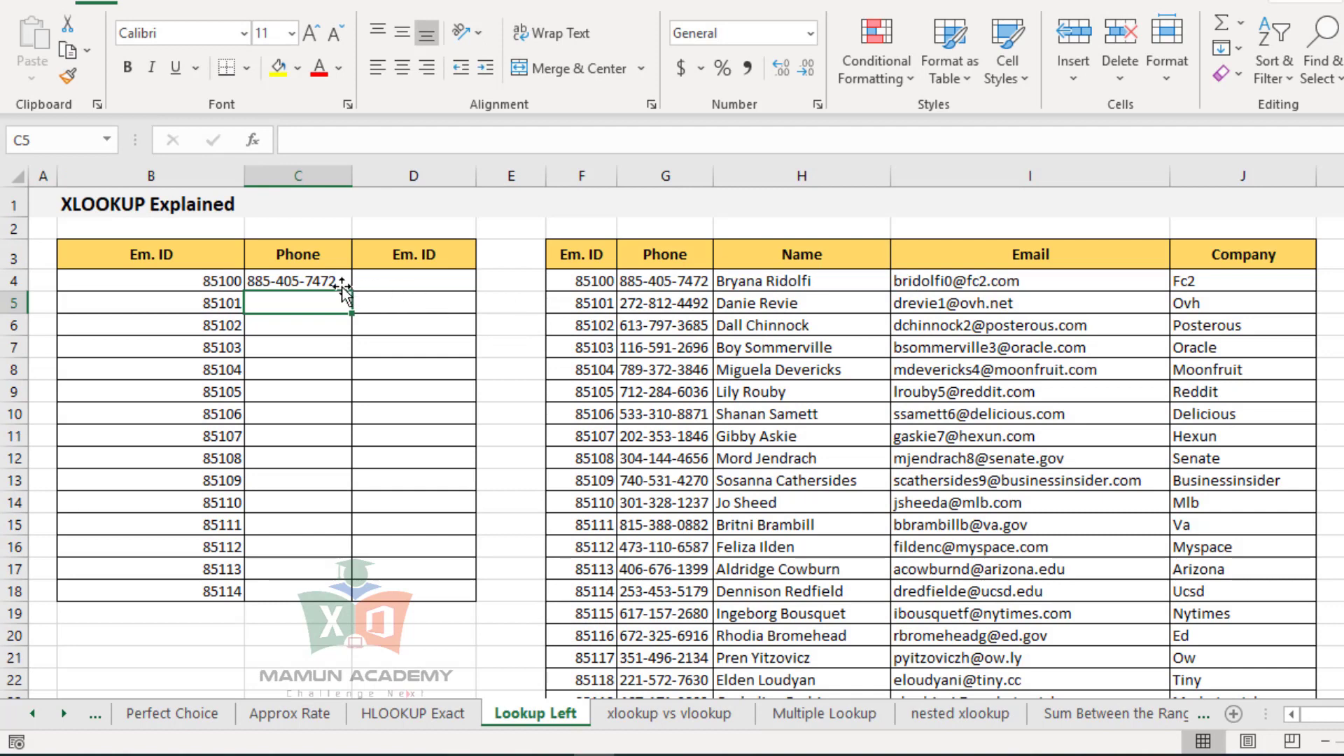
- Copy the Name header from H3 into D3
{"action": "left_click", "coordinate": [346, 280]}
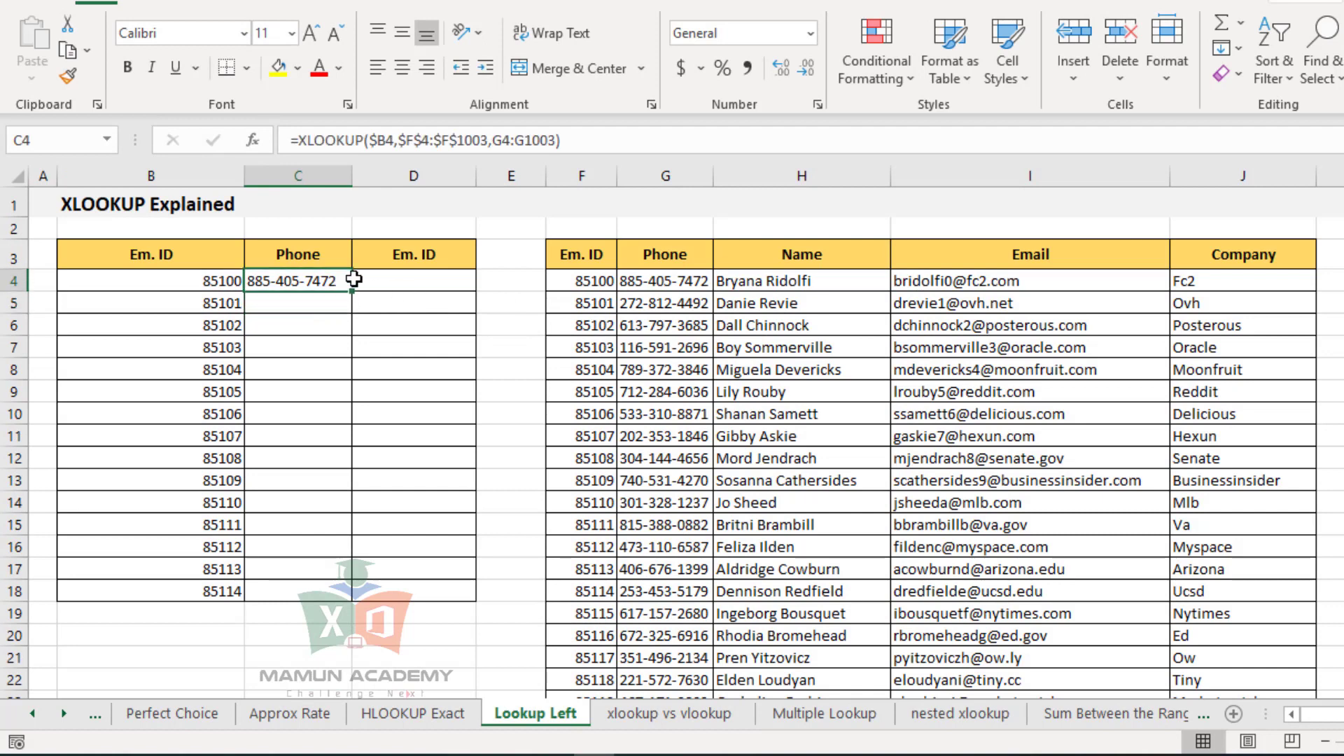
{"action": "left_click", "coordinate": [785, 267]}
{"action": "key", "text": "ctrl+c"}
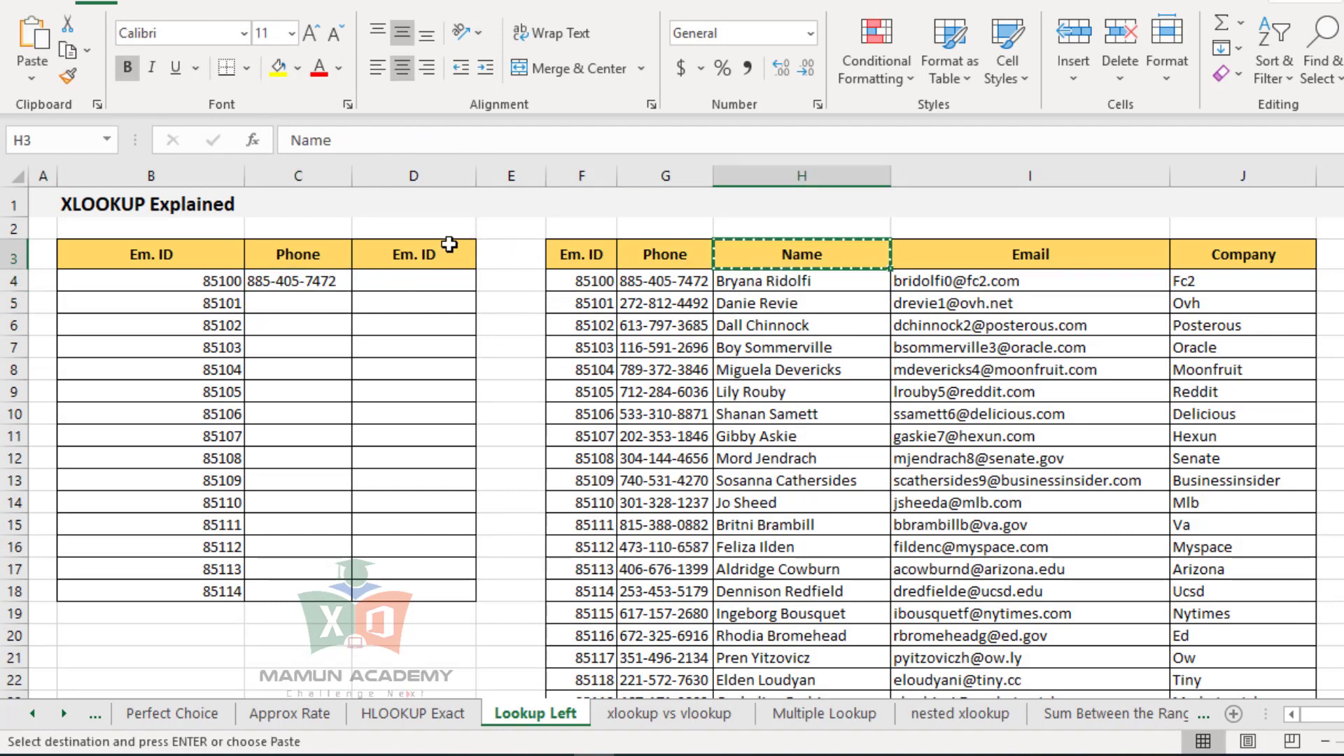
{"action": "left_click", "coordinate": [449, 244]}
{"action": "key", "text": "ctrl+v"}
- Fill the C4 lookup down to row 18 and across into the Name column
{"action": "left_click", "coordinate": [346, 280]}
{"action": "left_click_drag", "start_coordinate": [352, 291], "coordinate": [342, 601]}
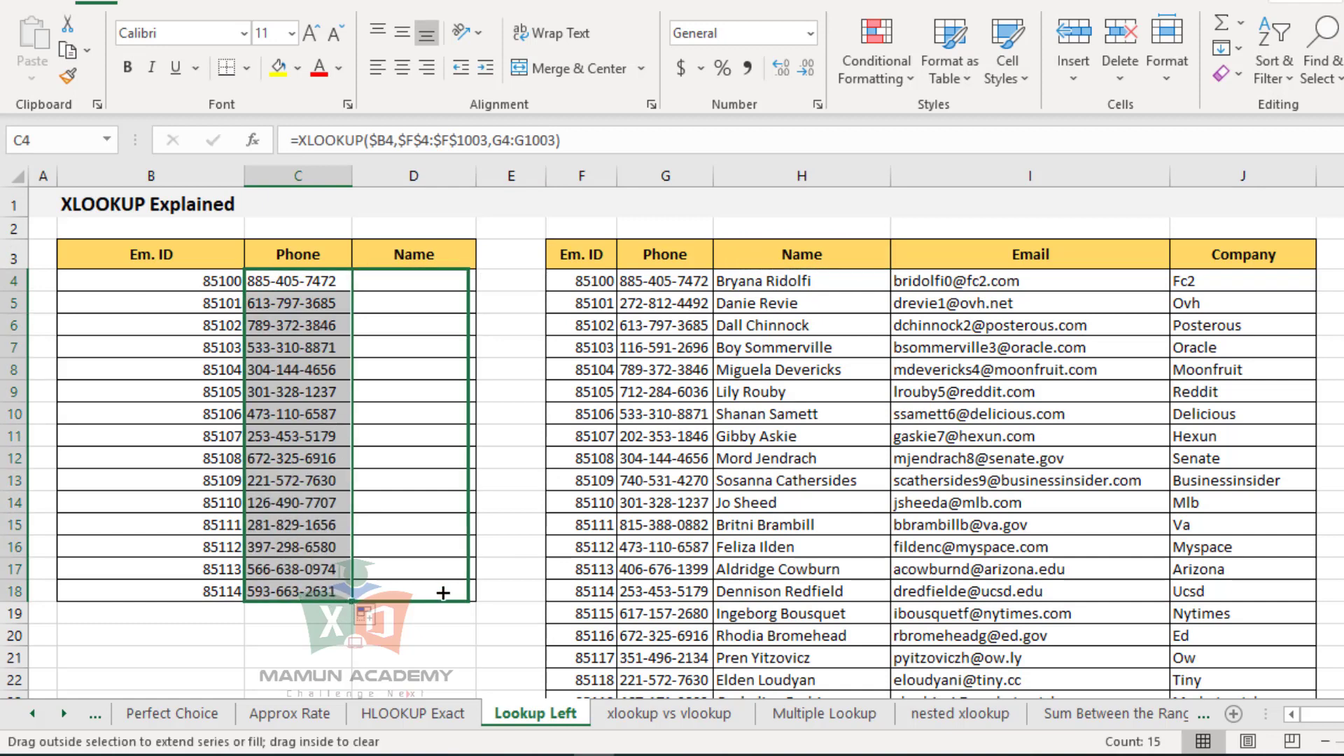
{"action": "left_click_drag", "start_coordinate": [352, 601], "coordinate": [444, 592]}
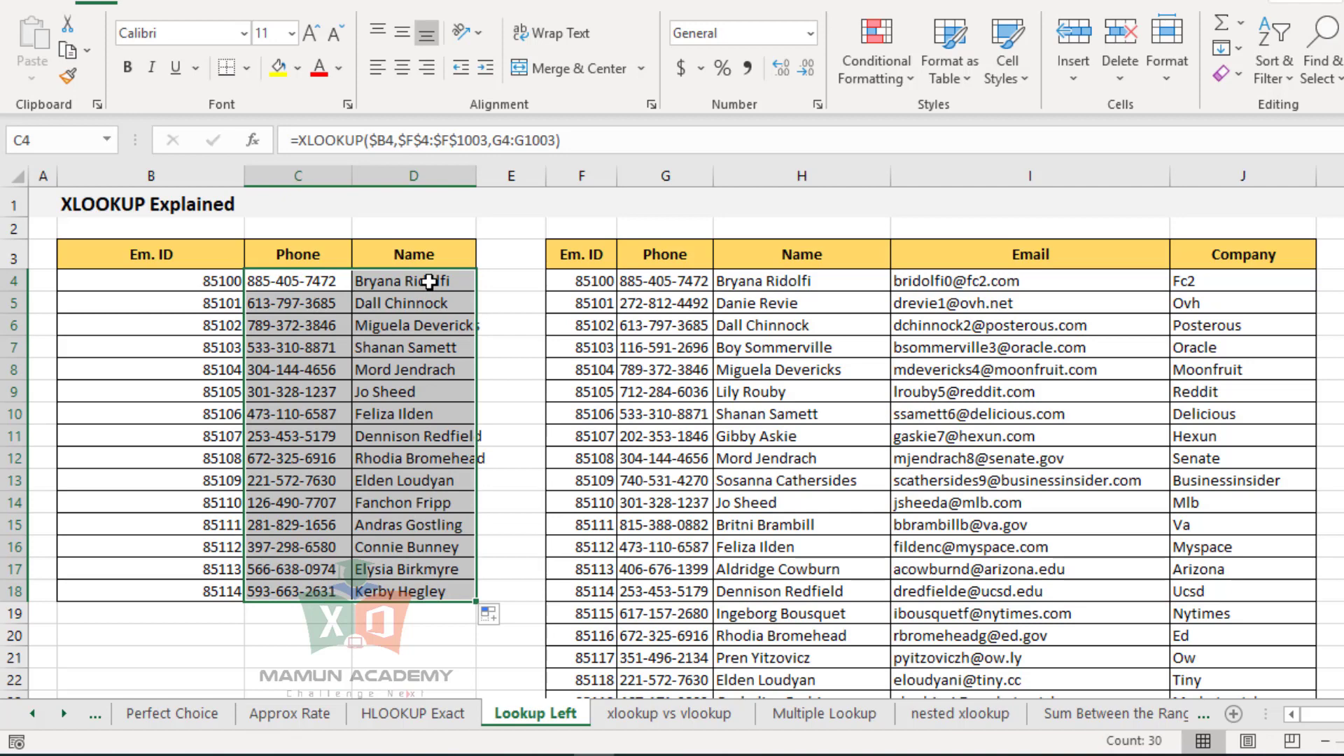
{"action": "left_click", "coordinate": [380, 391]}
{"action": "left_click_drag", "start_coordinate": [476, 176], "coordinate": [493, 176]}
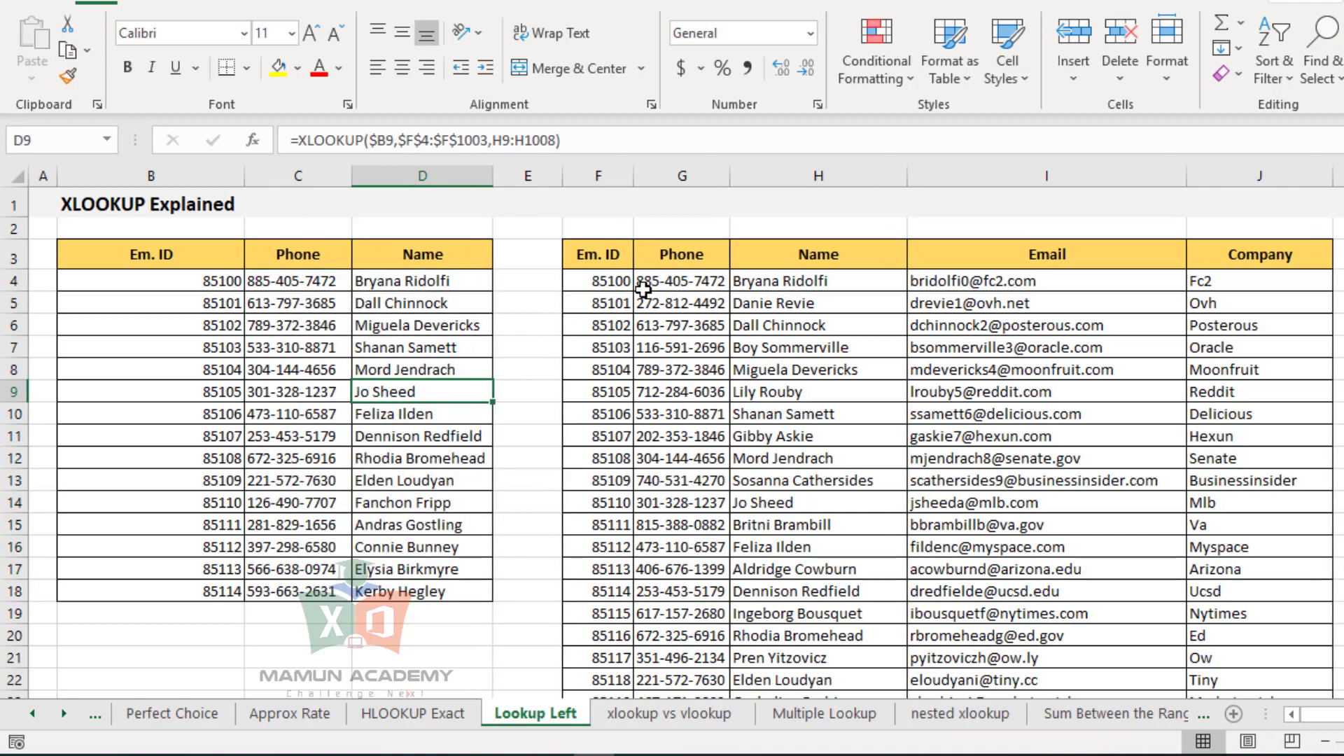
{"action": "left_click", "coordinate": [853, 260]}
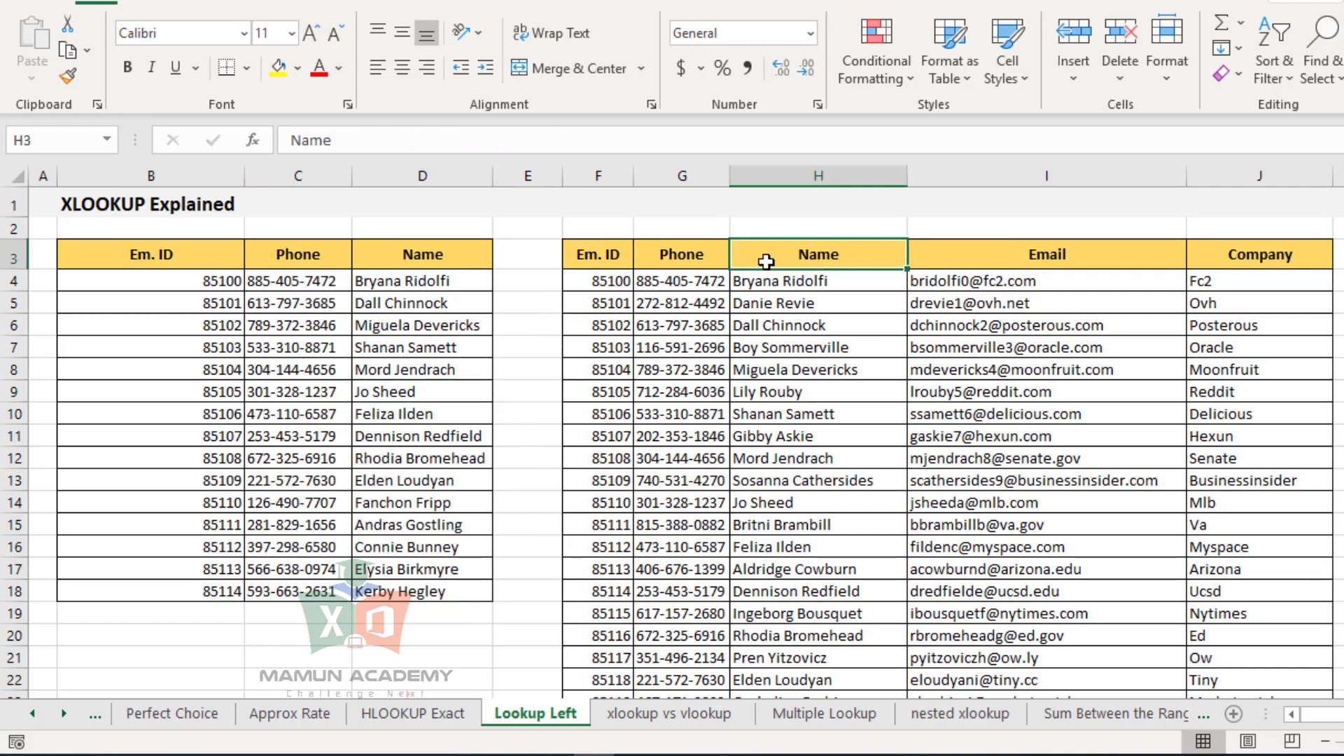
{"action": "left_click_drag", "start_coordinate": [766, 261], "coordinate": [597, 257]}
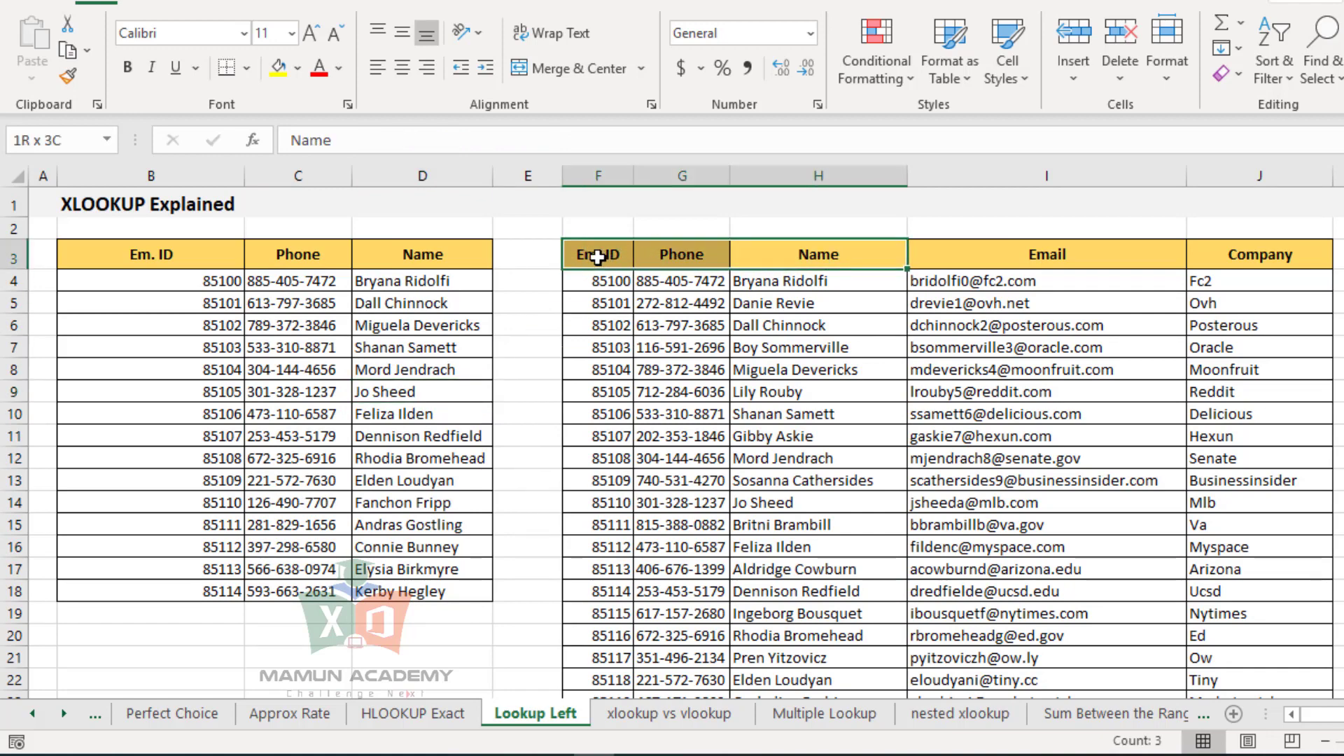
{"action": "left_click_drag", "start_coordinate": [597, 257], "coordinate": [596, 257]}
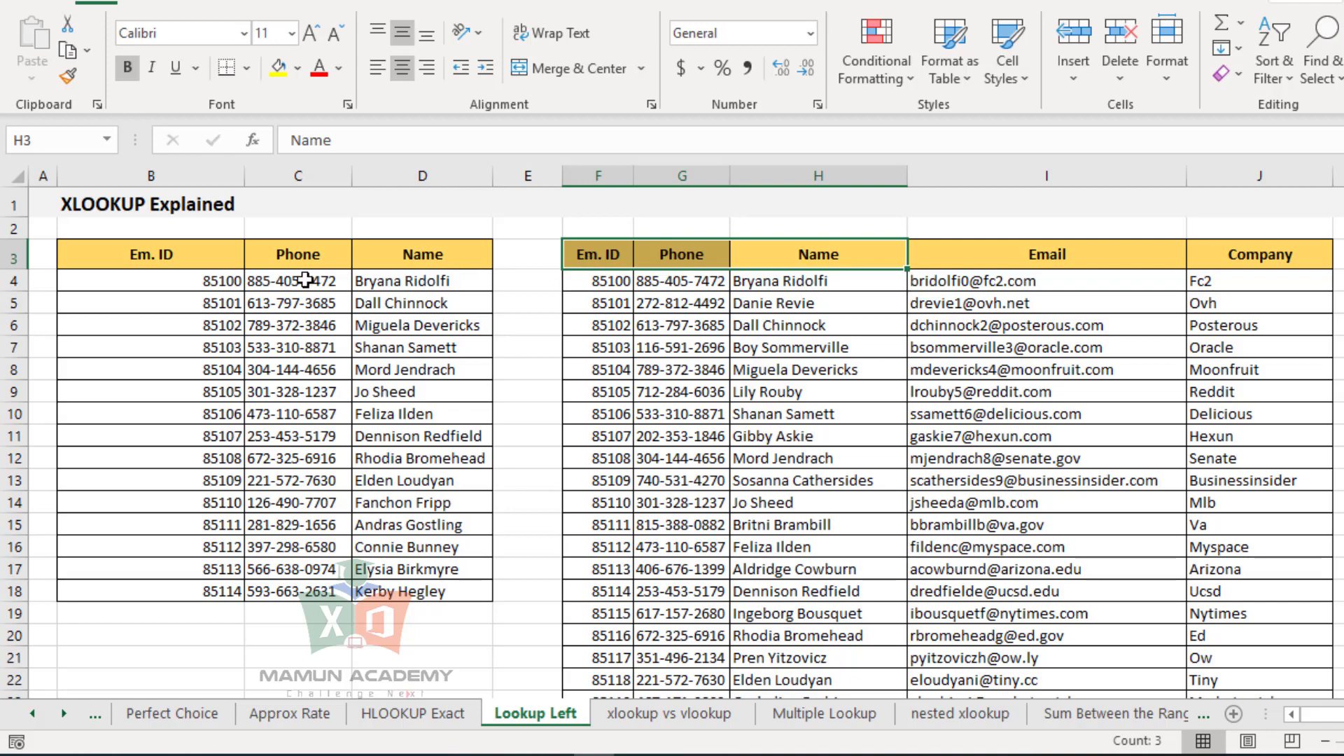
{"action": "left_click", "coordinate": [198, 260]}
{"action": "left_click_drag", "start_coordinate": [261, 322], "coordinate": [457, 602]}
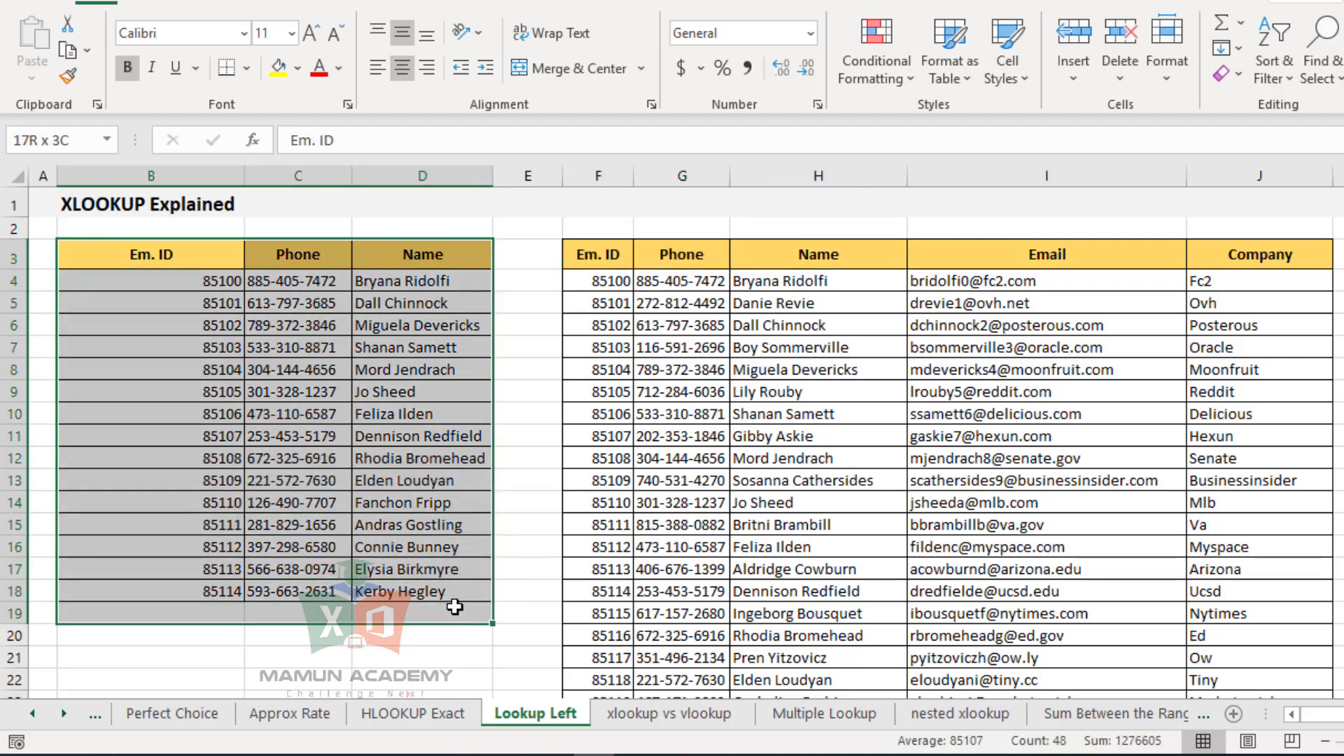